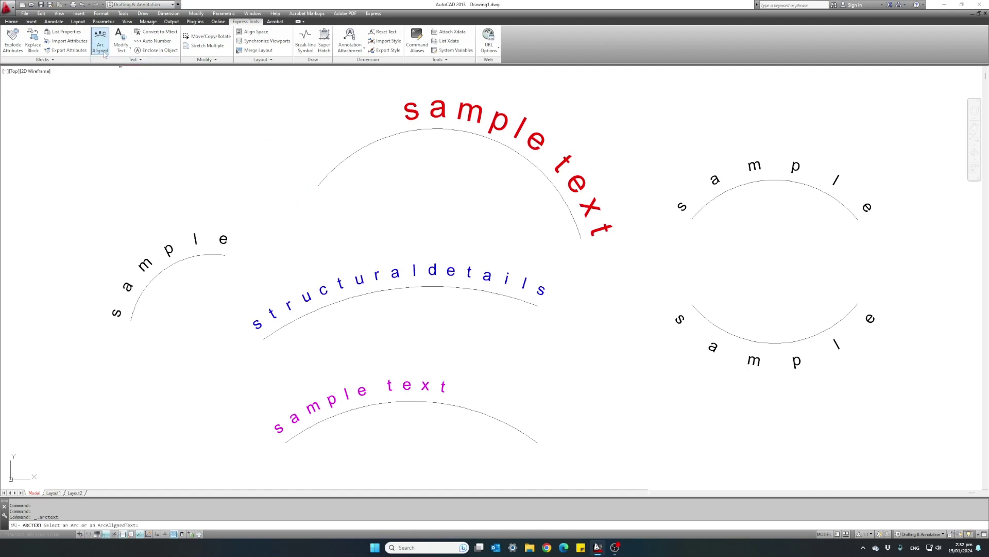
pyautogui.moveTo(444, 223); pyautogui.dragTo(173, 111)
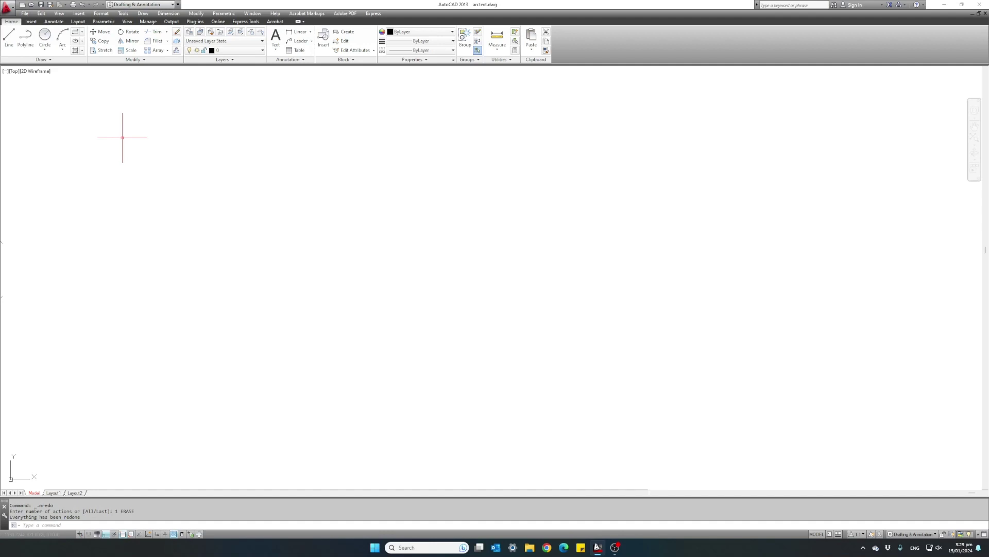
# Step: Undo the last erase, erase the large "Arc aligned text" title again and zoom to the drawing's extents
pyautogui.hotkey('ctrl', 'z')
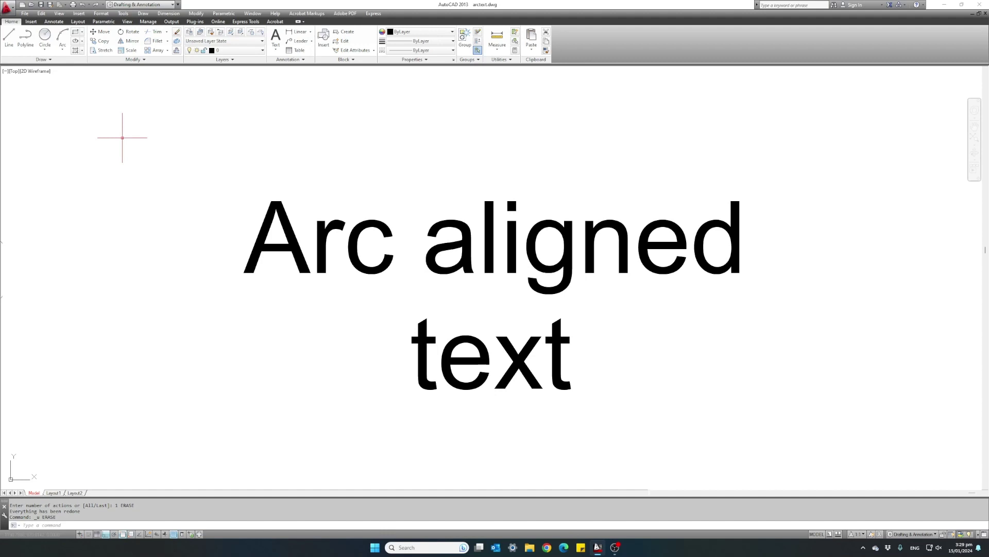
pyautogui.click(615, 357)
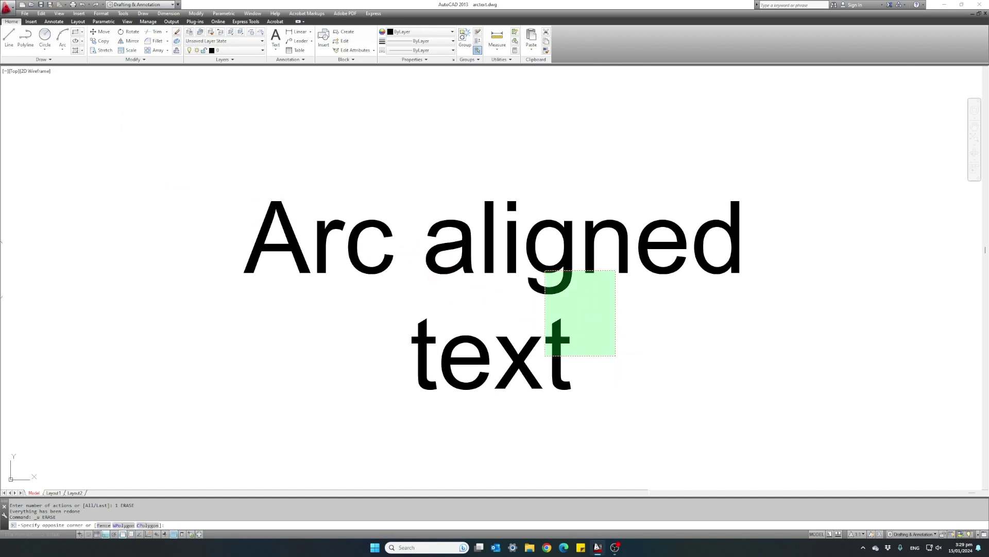
pyautogui.click(542, 264)
pyautogui.write('E')
pyautogui.press('Return')
pyautogui.write('Z')
pyautogui.press('Return')
pyautogui.write('E')
pyautogui.press('Return')
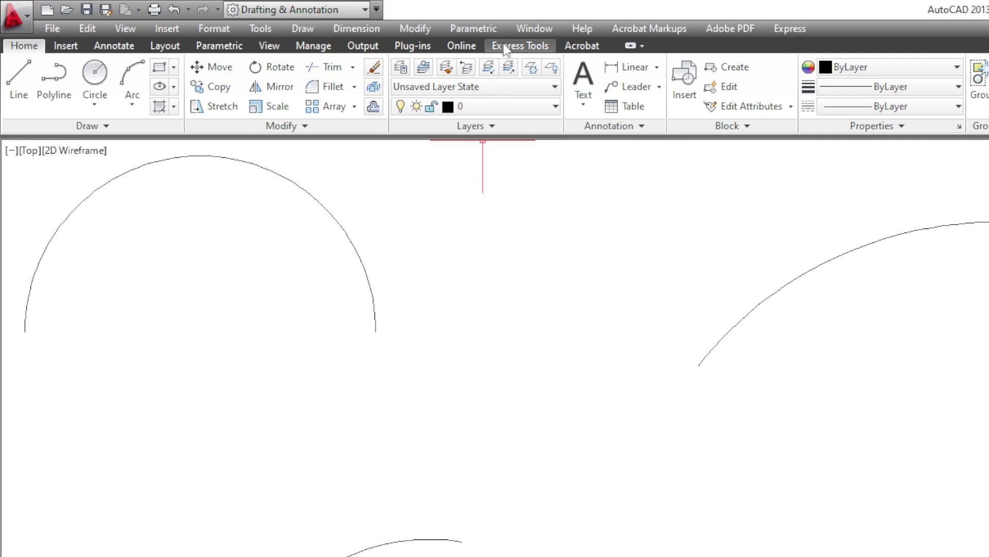
# Step: Create arc-aligned text reading "sample" on the small arc below the semicircle using ARCTEXT with its default properties
pyautogui.click(505, 46)
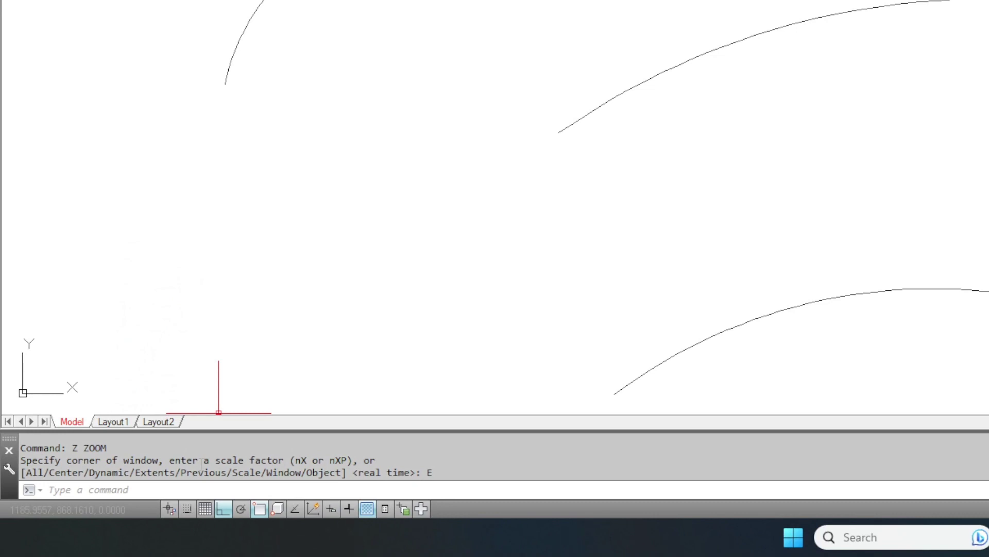
pyautogui.write('ARCT')
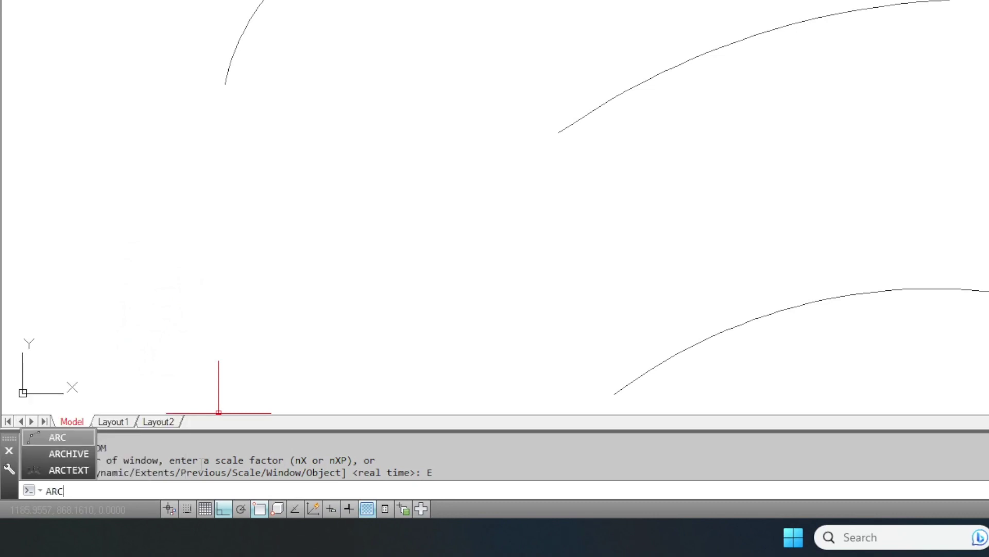
pyautogui.write('EXT')
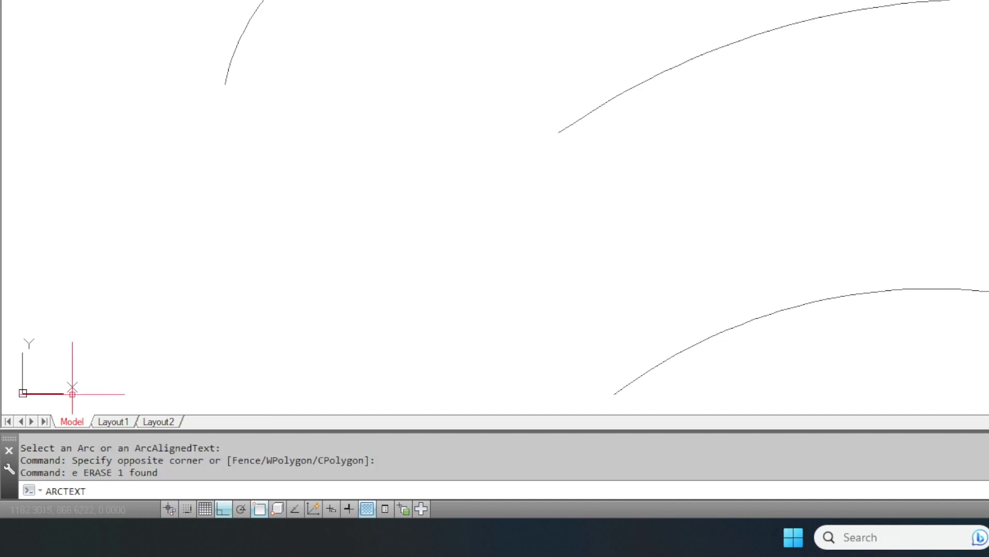
pyautogui.press('Return')
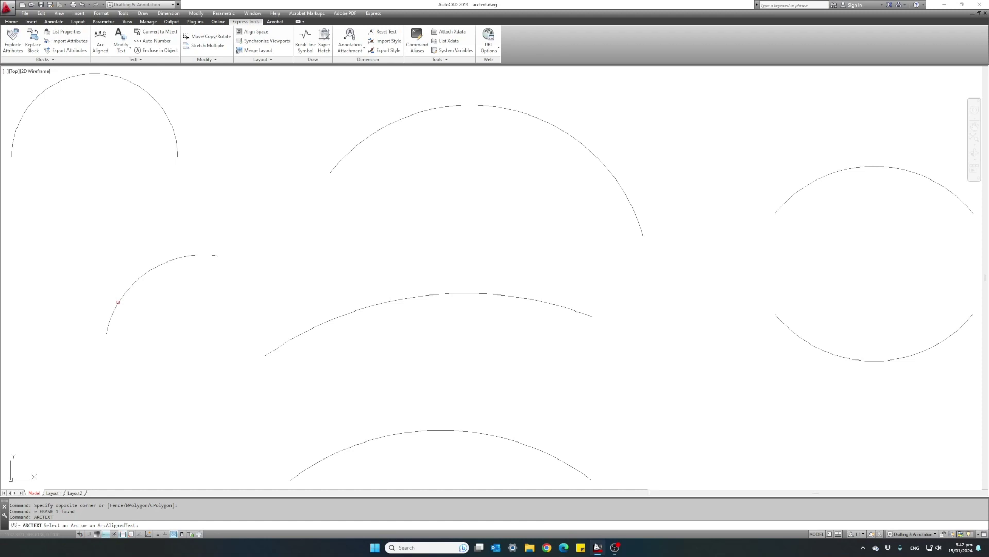
pyautogui.click(120, 305)
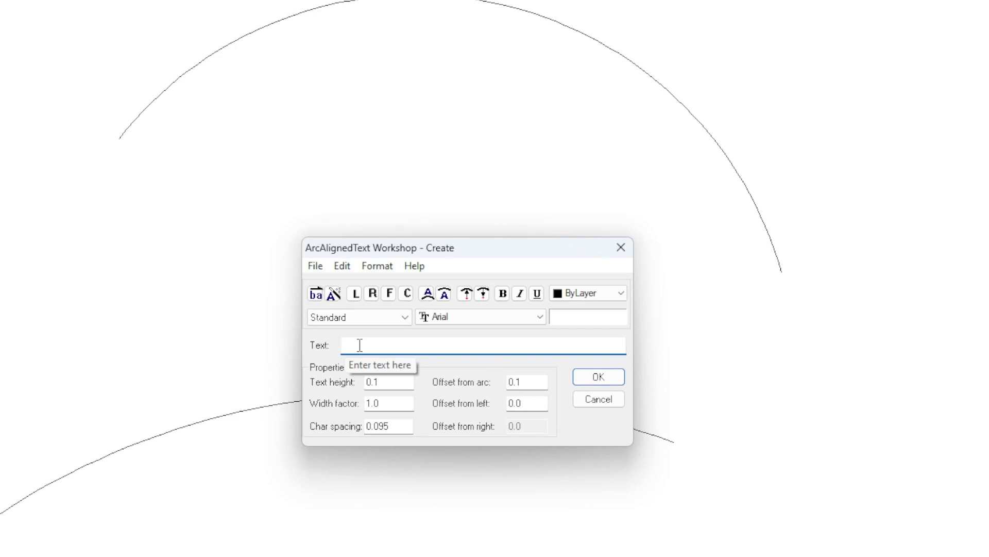
pyautogui.write('sample')
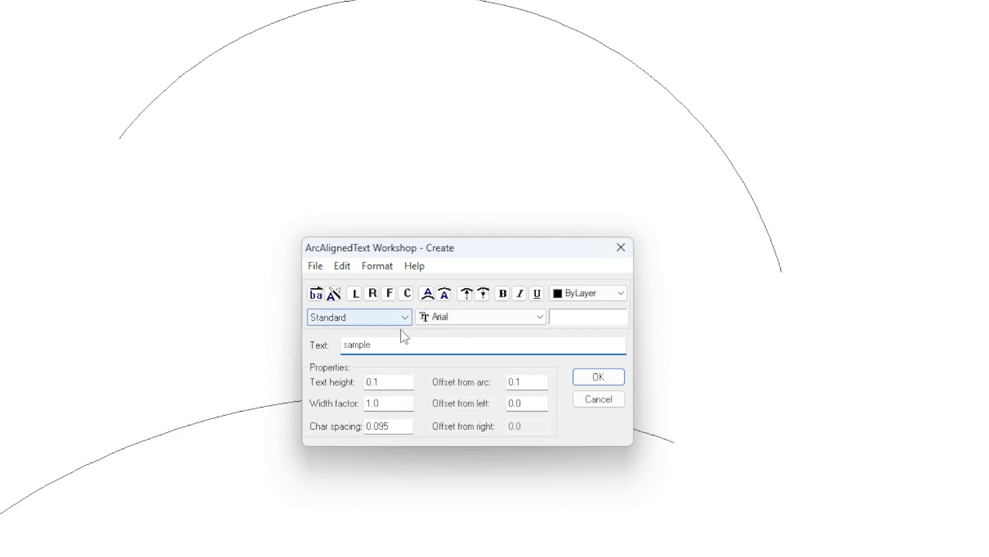
pyautogui.click(610, 298)
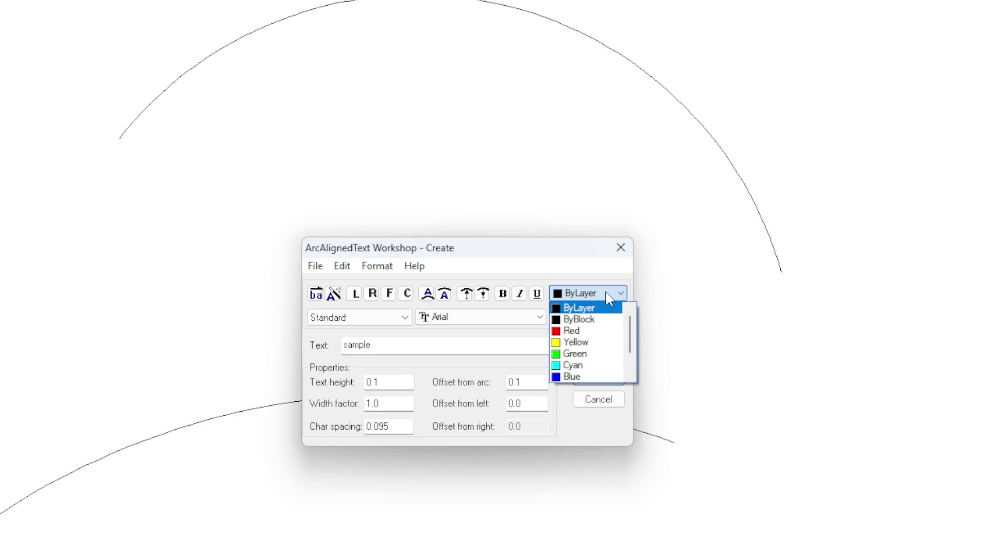
pyautogui.click(609, 297)
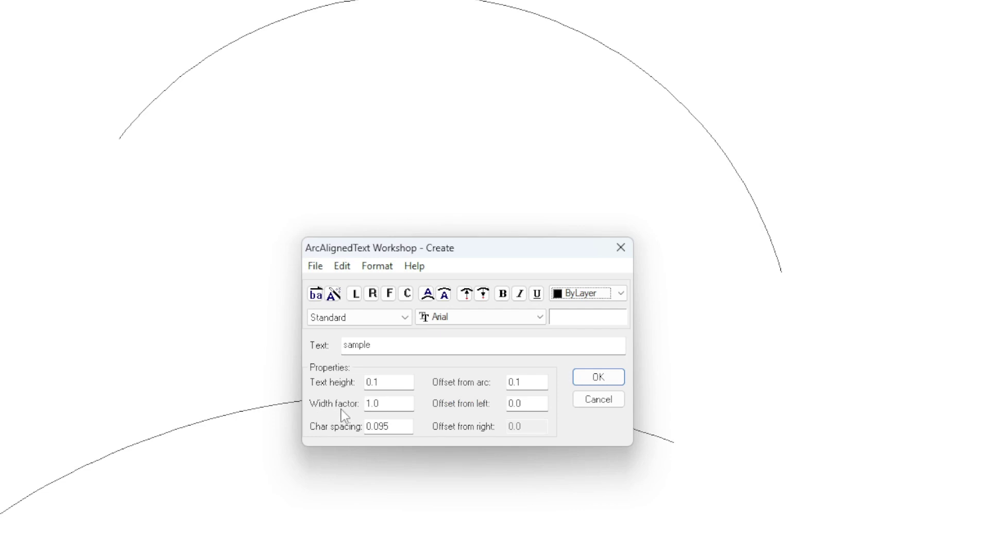
pyautogui.click(598, 381)
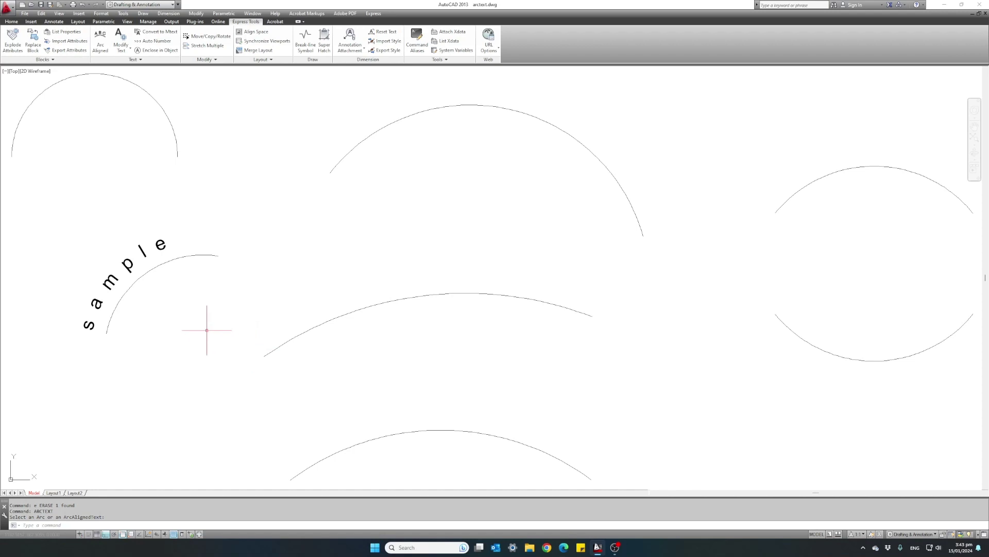
# Step: Erase the arc-aligned "sample" text from the small arc
pyautogui.press('Escape')
pyautogui.click(114, 283)
pyautogui.write('e')
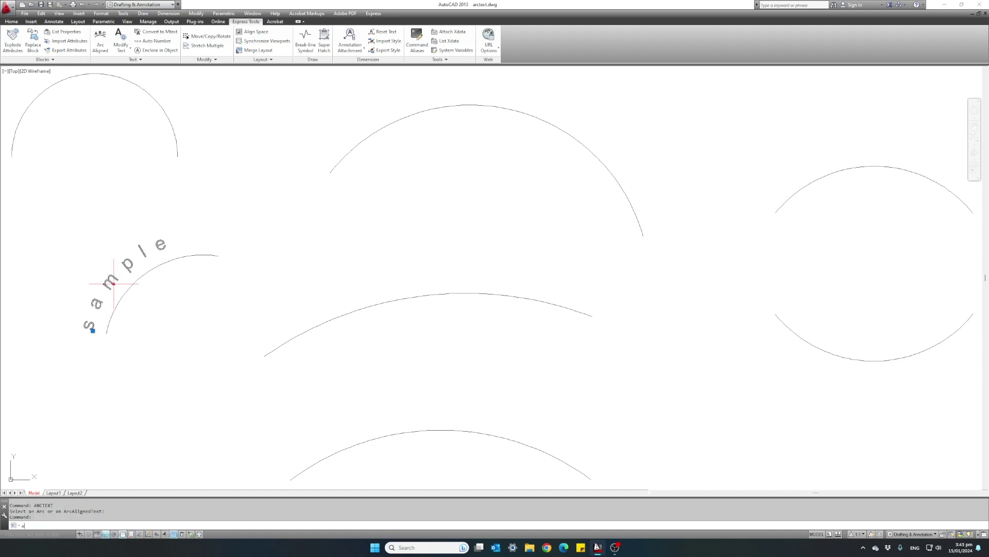
pyautogui.press('Return')
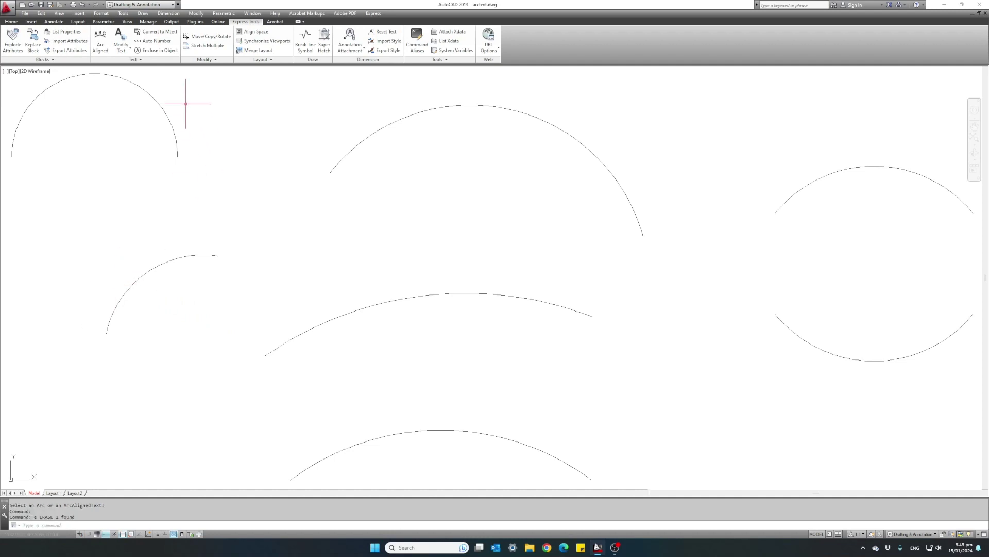
# Step: Create arc-aligned text "sample" on the small arc with text height 0.15 and width factor 1.3
pyautogui.click(100, 40)
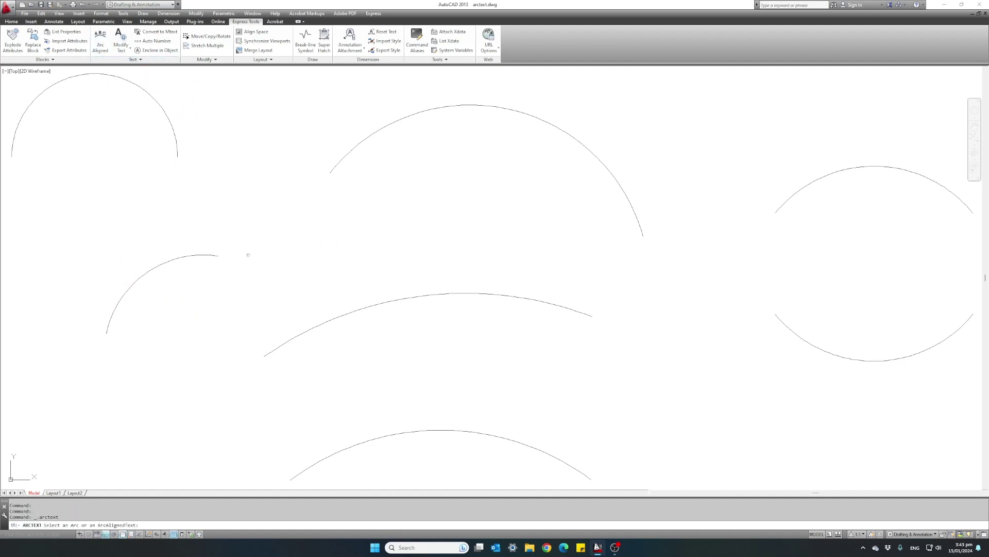
pyautogui.click(210, 255)
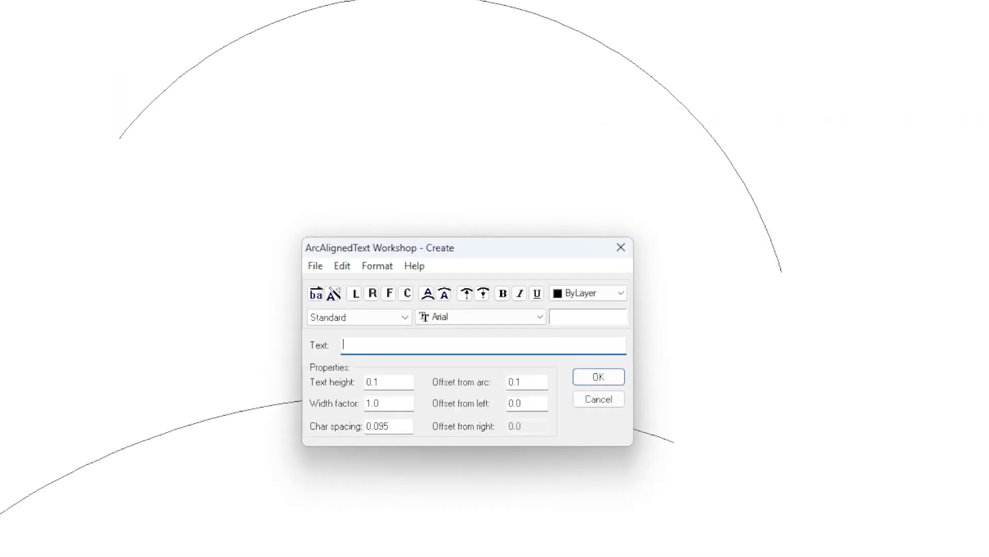
pyautogui.click(379, 383)
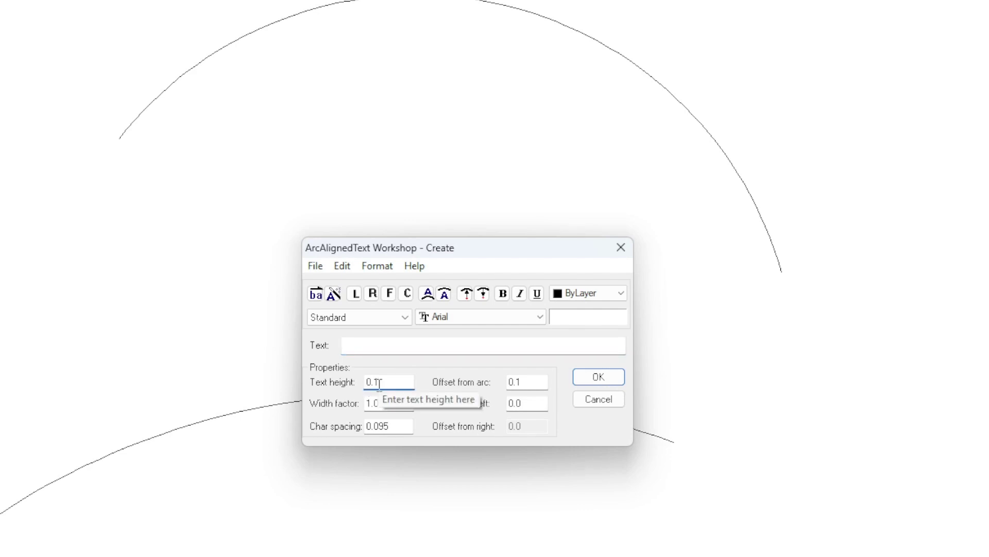
pyautogui.press('BackSpace')
pyautogui.write('15')
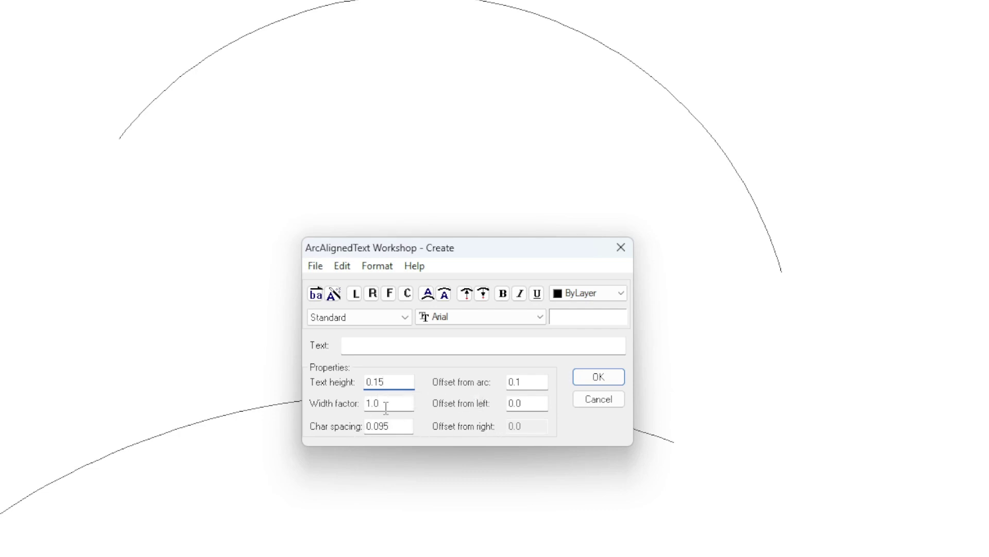
pyautogui.moveTo(387, 404); pyautogui.dragTo(364, 404)
pyautogui.write('1.3')
pyautogui.click(395, 346)
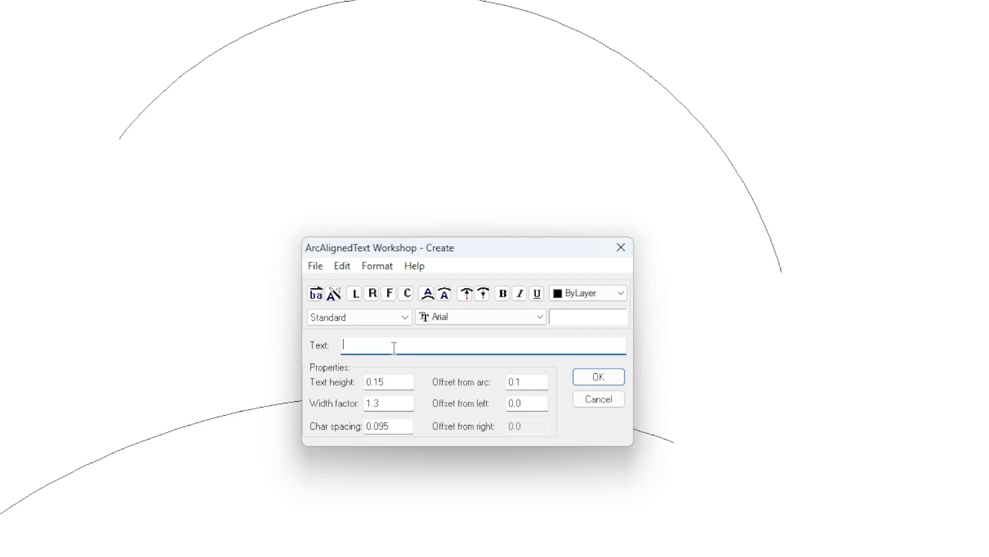
pyautogui.write('sample')
pyautogui.click(596, 380)
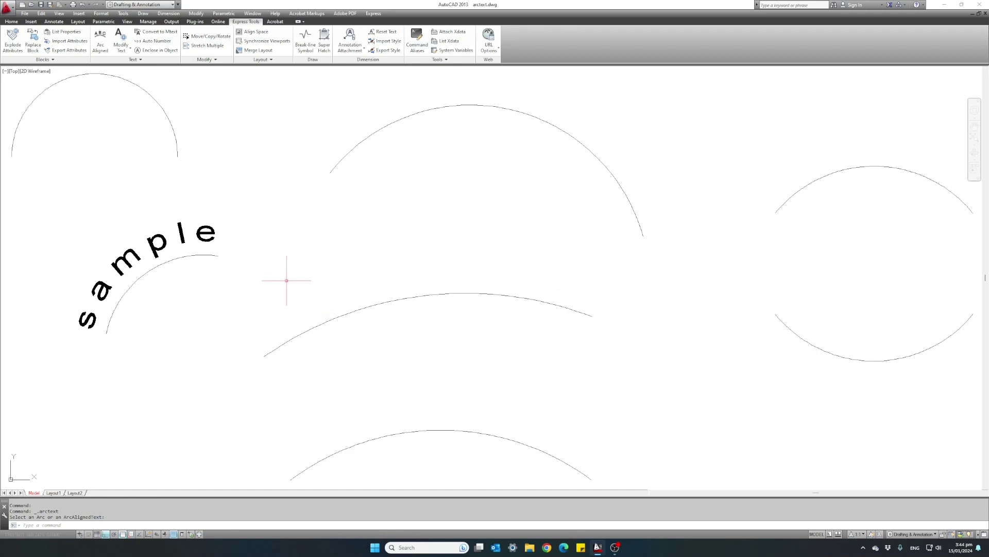
# Step: Erase the enlarged "sample" text above the small arc
pyautogui.click(204, 239)
pyautogui.write('e')
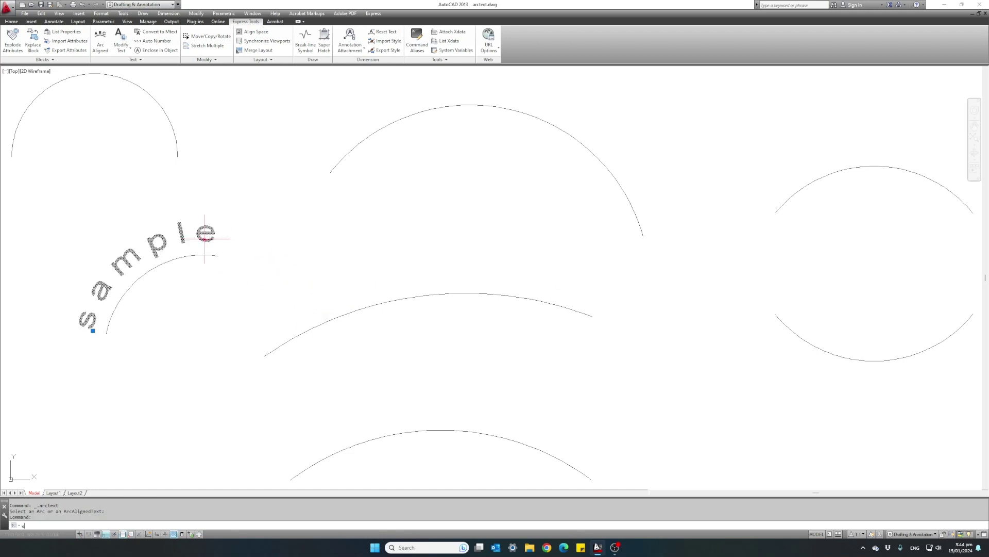
pyautogui.press('Return')
# Step: Start a new arc-aligned text on the small arc with text height 0.1 and width factor 1.0
pyautogui.click(100, 41)
pyautogui.click(175, 257)
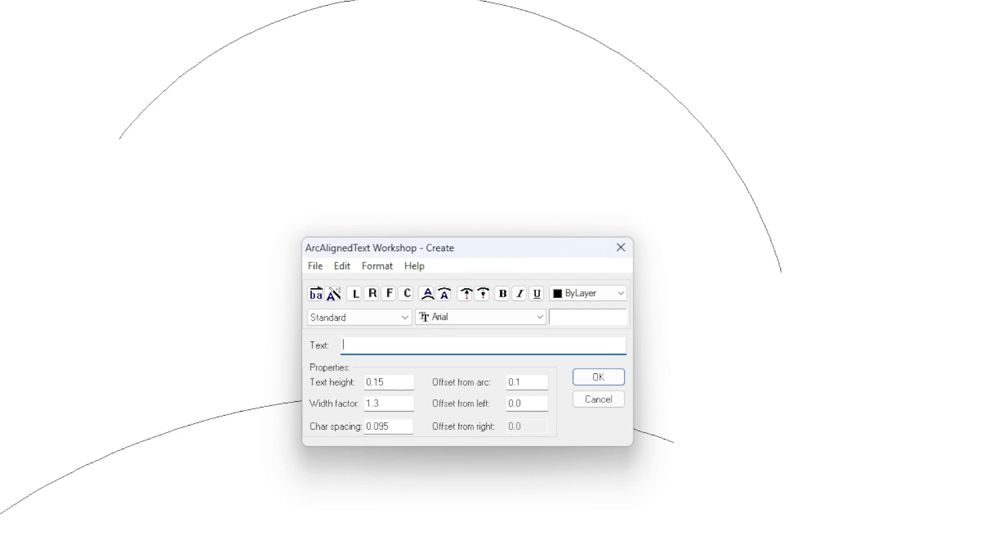
pyautogui.click(393, 381)
pyautogui.press('BackSpace')
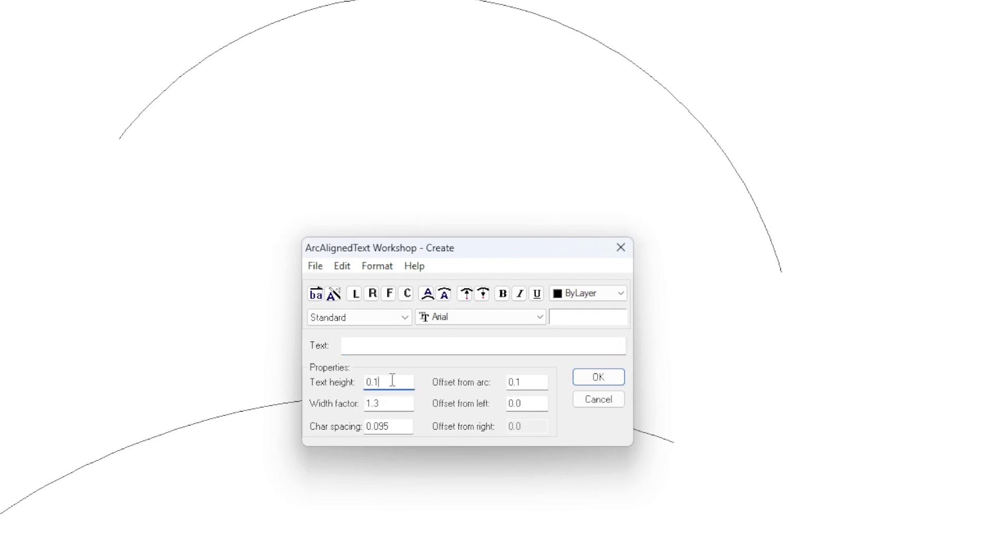
pyautogui.click(389, 404)
pyautogui.press('BackSpace')
pyautogui.write('0')
# Step: Set the offset from the arc to 0.3, enter "sample" as the text and create it
pyautogui.click(525, 382)
pyautogui.write('3')
pyautogui.click(566, 343)
pyautogui.write('samp')
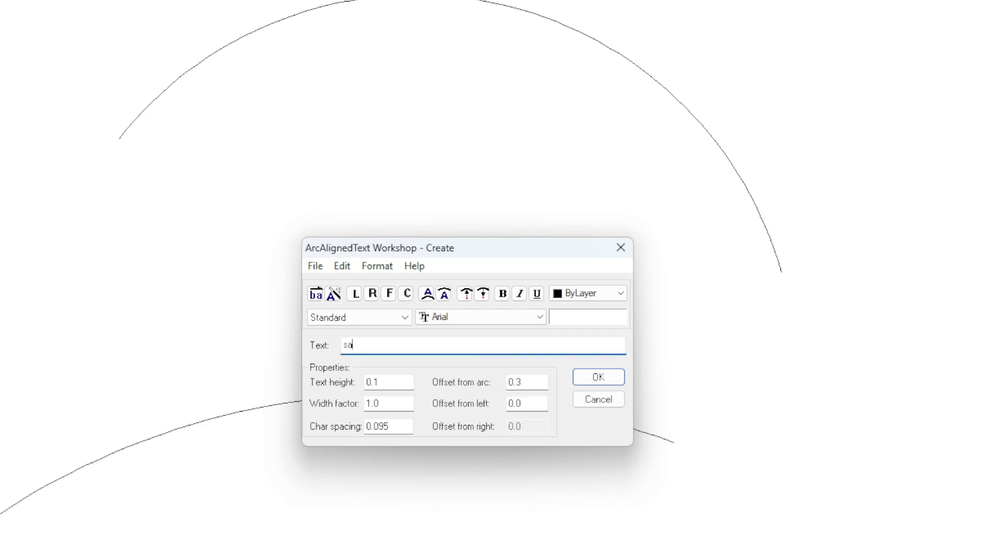
pyautogui.write('le')
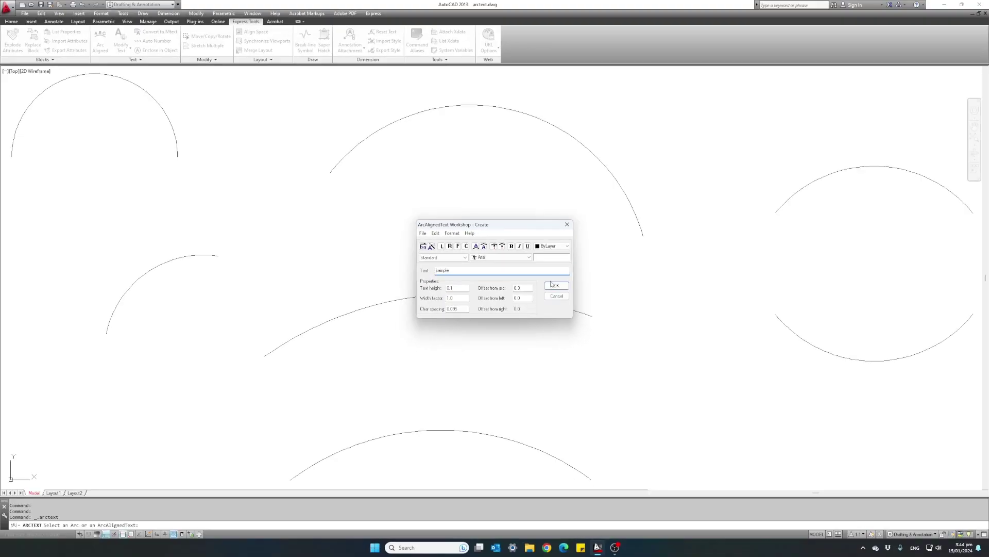
pyautogui.click(554, 285)
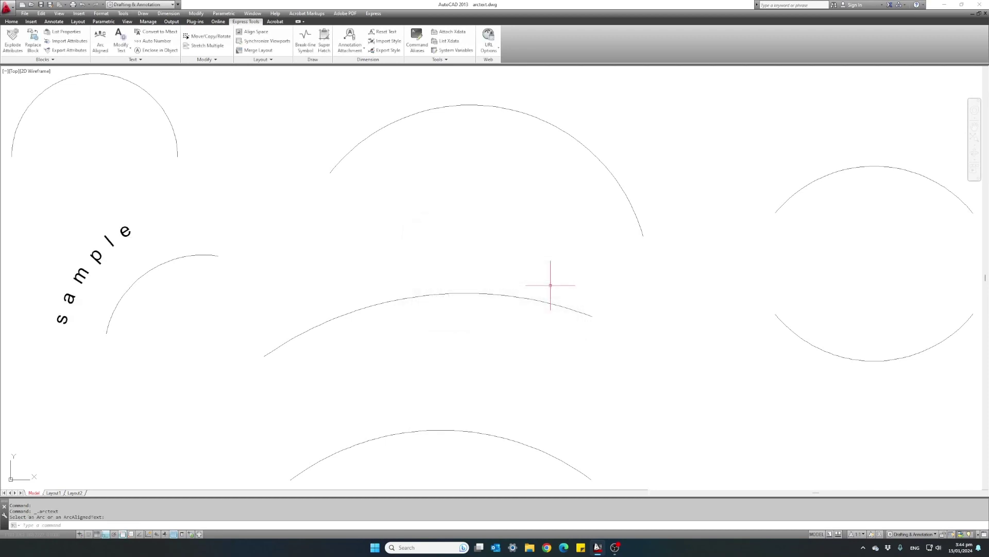
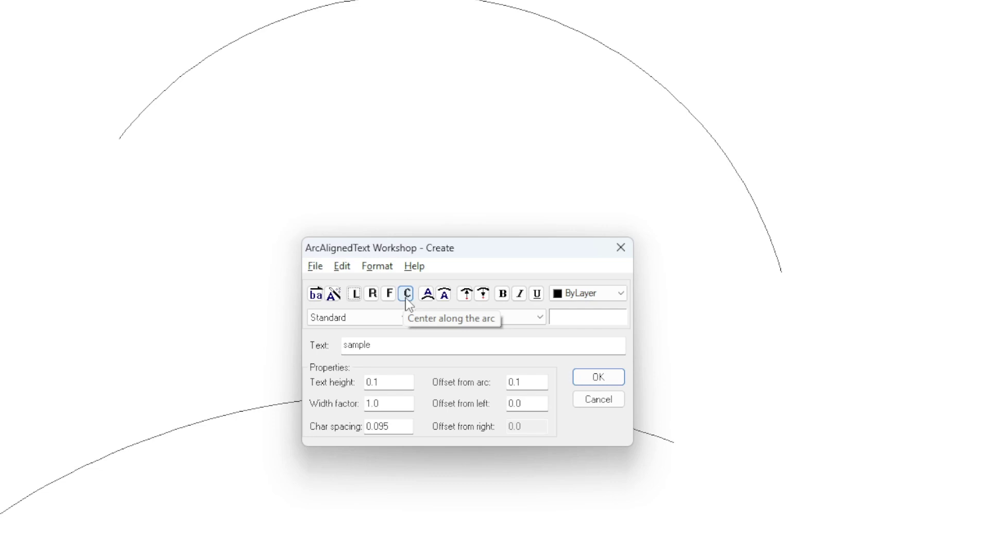
# Step: Align the "sample" text to the right along the small arc and create it
pyautogui.click(371, 298)
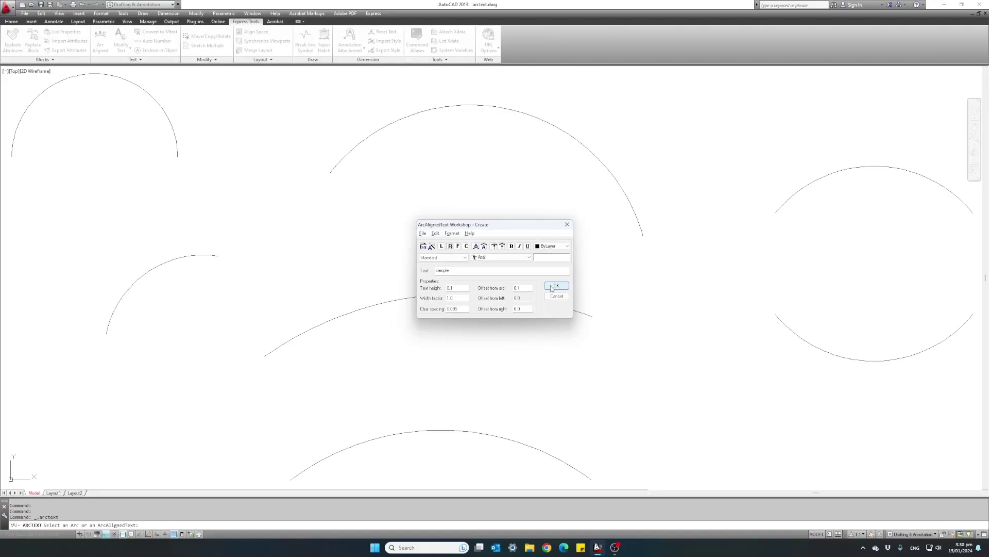
pyautogui.click(588, 380)
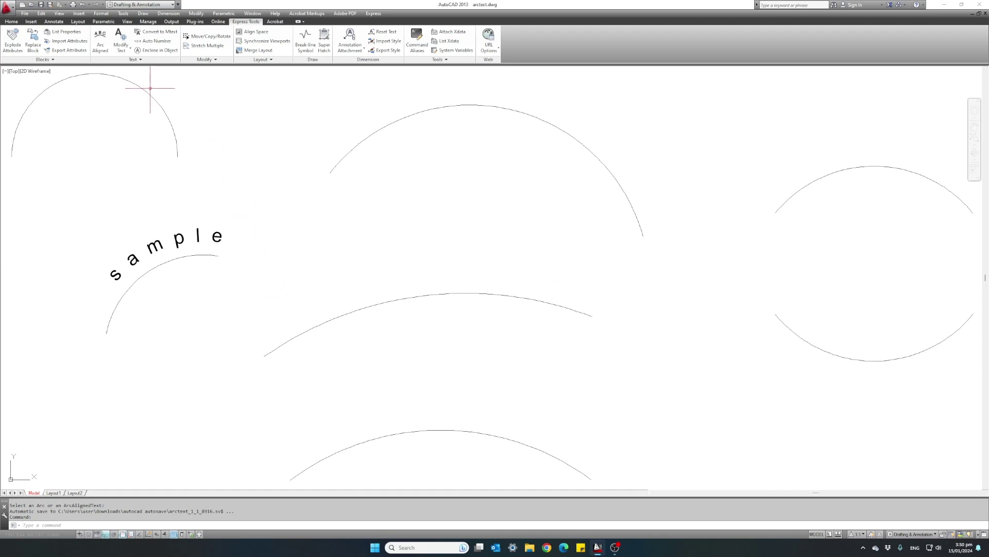
# Step: Start an arc-aligned text on the lowest arc, centered along the arc, with the text "sample text"
pyautogui.click(101, 42)
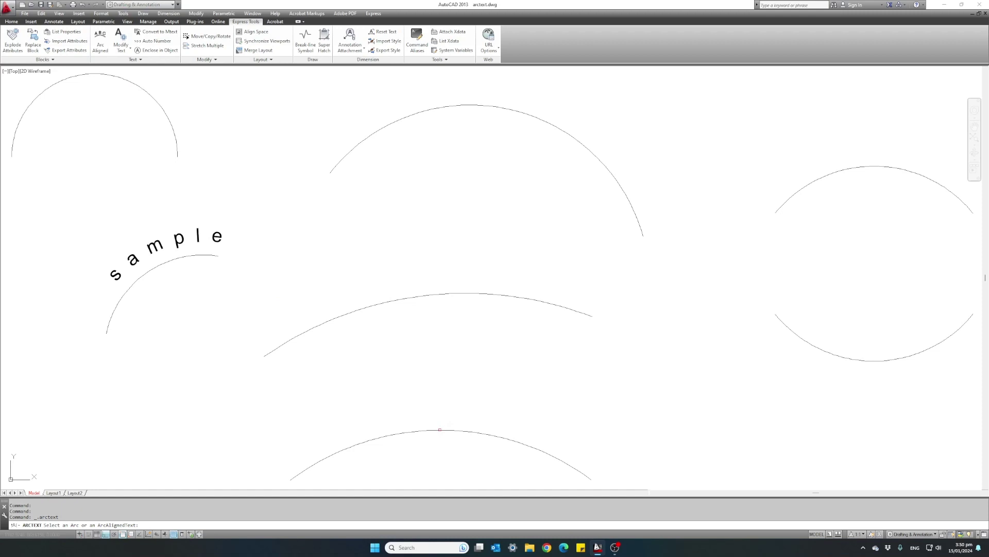
pyautogui.click(448, 429)
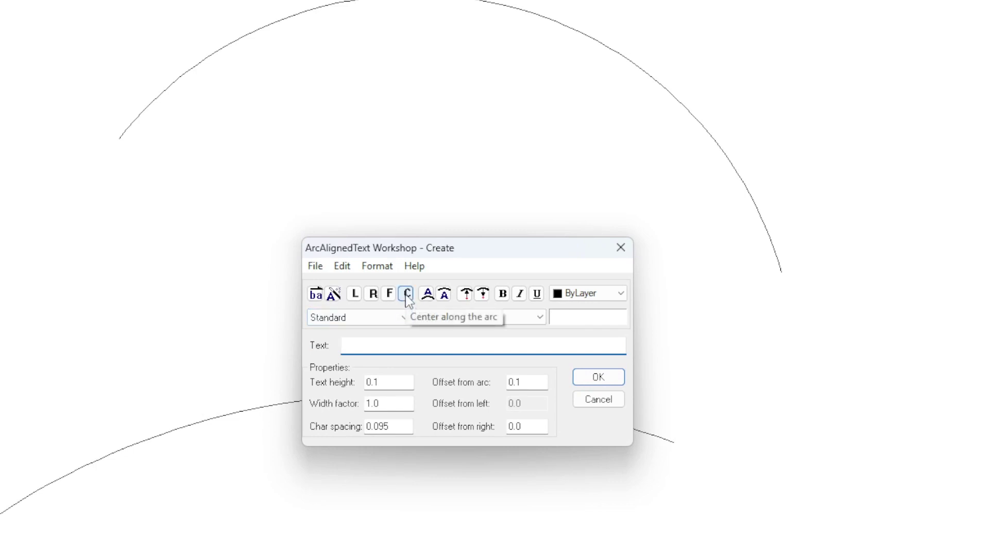
pyautogui.click(407, 298)
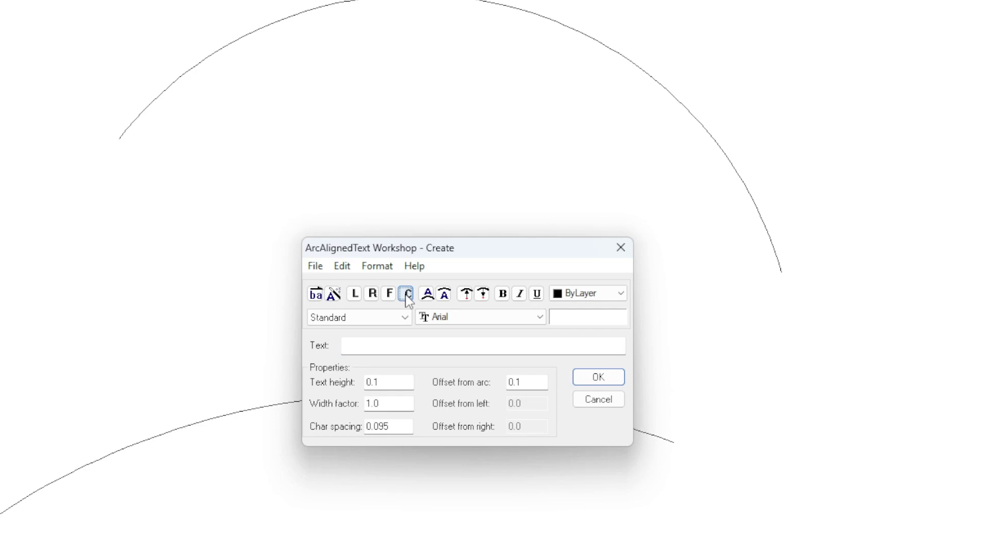
pyautogui.click(391, 348)
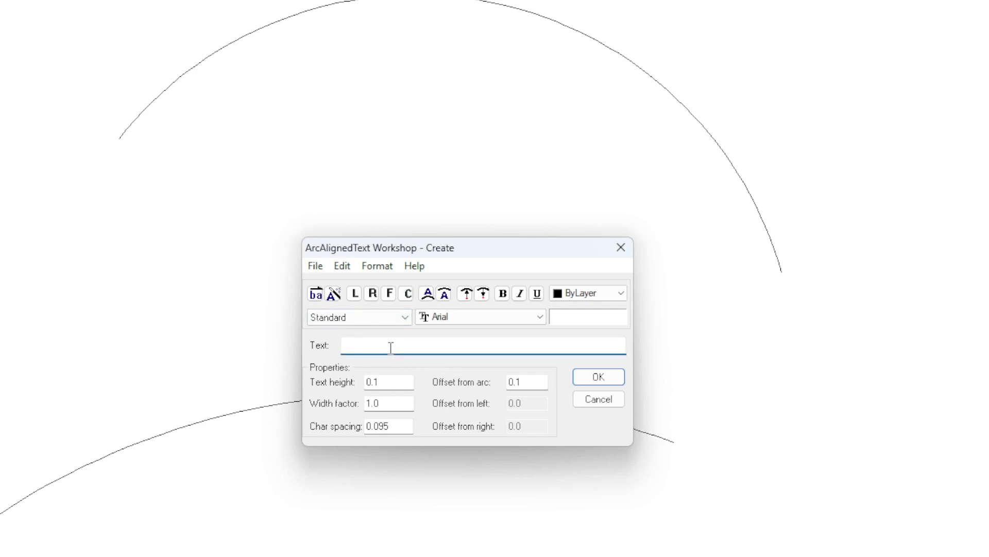
pyautogui.write('sample text')
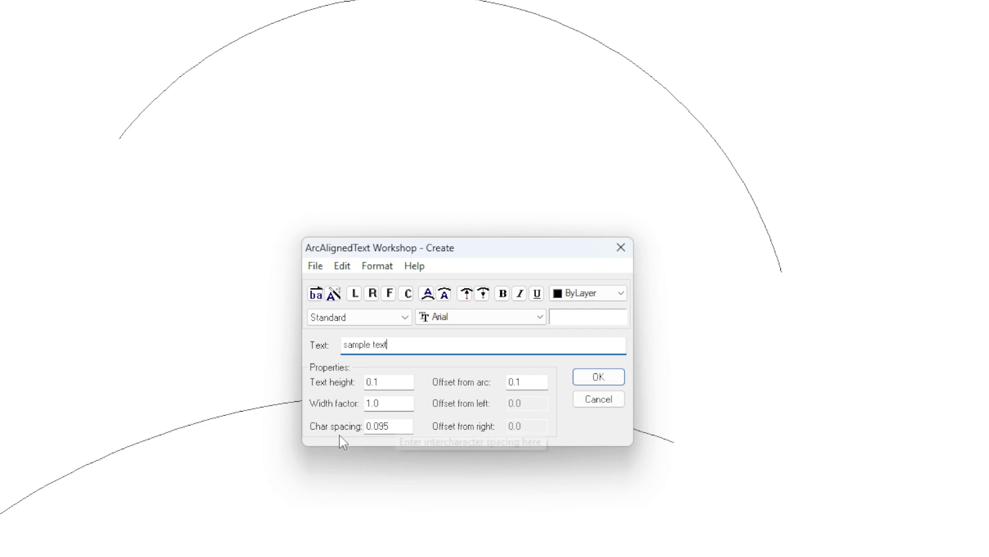
# Step: Set the character spacing of "sample text" to 0.1, keep it centered along the arc and create it
pyautogui.click(395, 428)
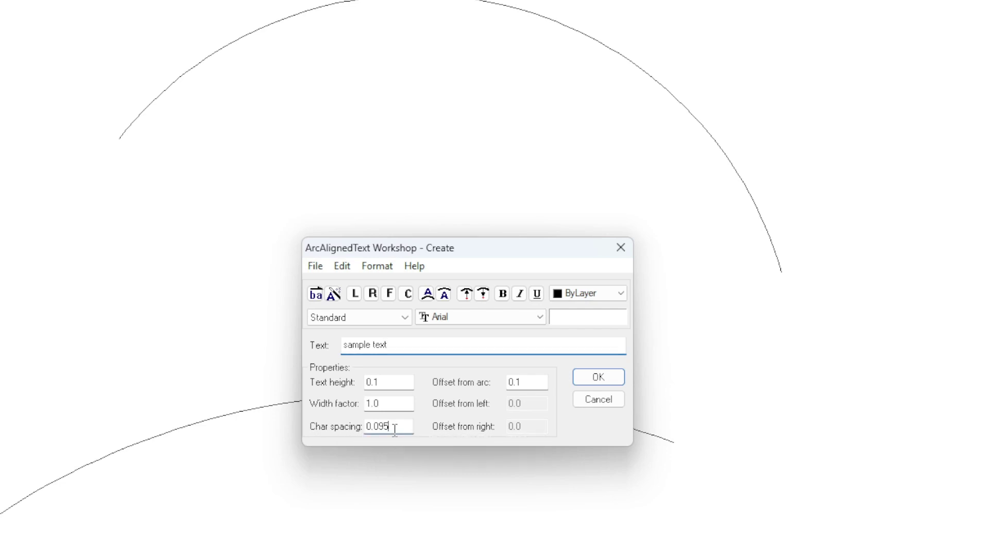
pyautogui.press('BackSpace')
pyautogui.press('BackSpace')
pyautogui.press('BackSpace')
pyautogui.write('1')
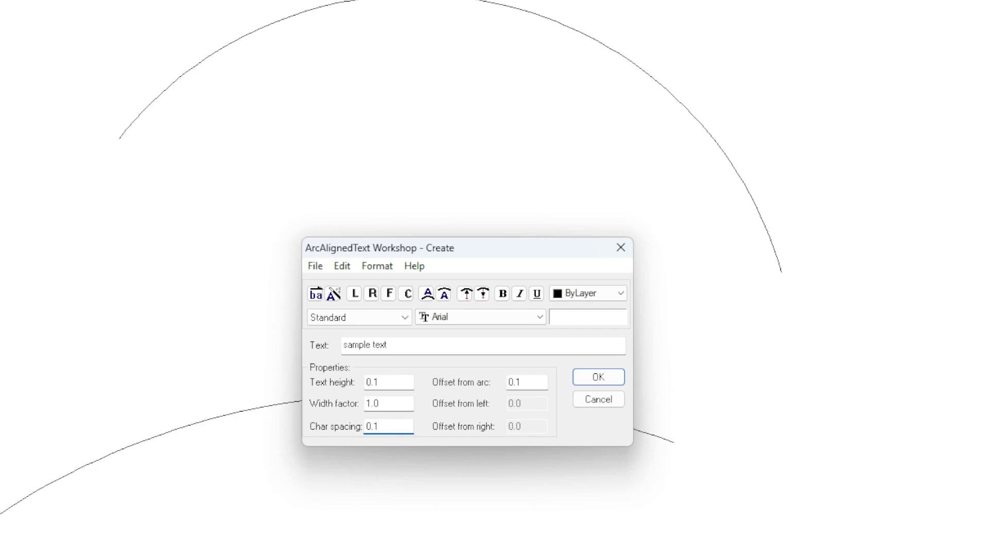
pyautogui.click(407, 298)
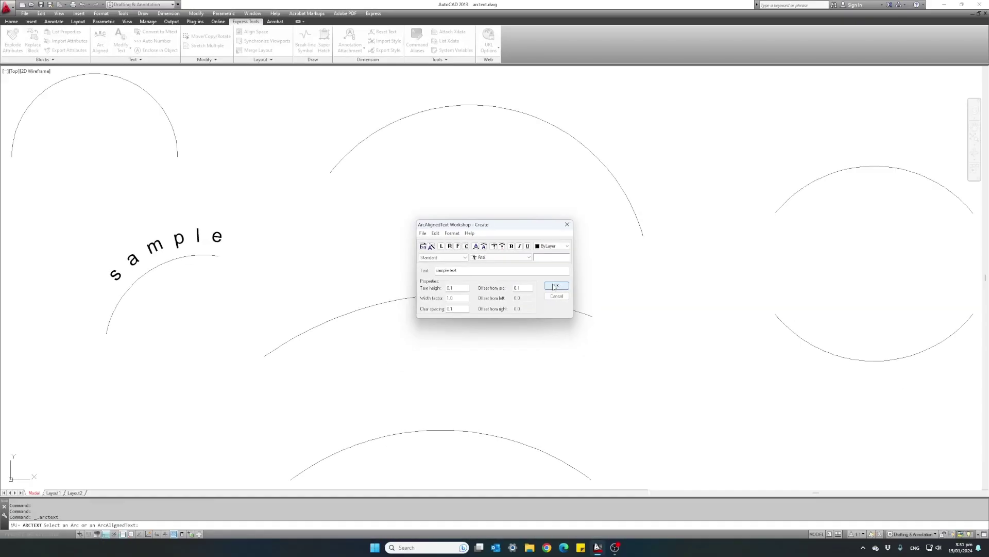
pyautogui.click(596, 380)
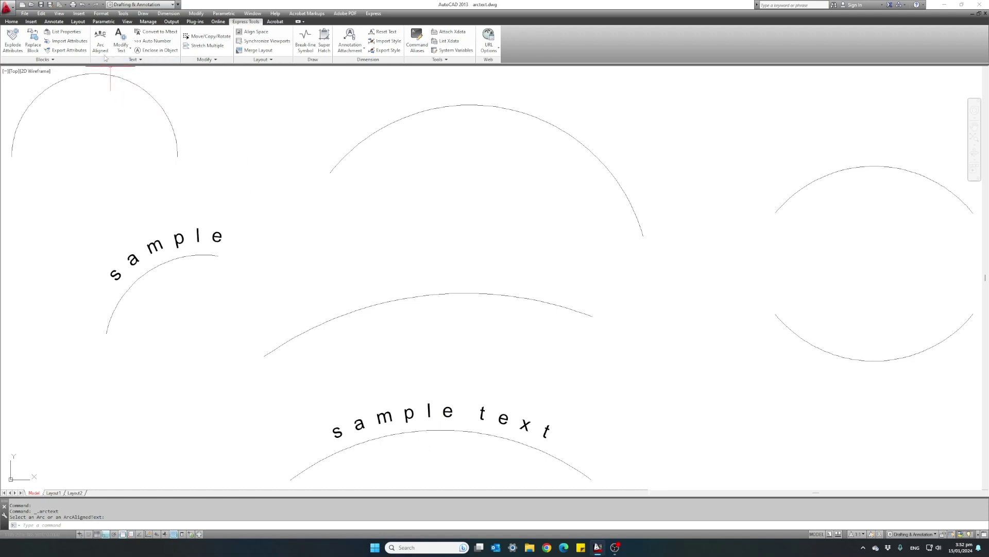
# Step: Start an arc-aligned text on the wide middle arc, fitted along the arc, with the text "structuraldetails"
pyautogui.click(103, 48)
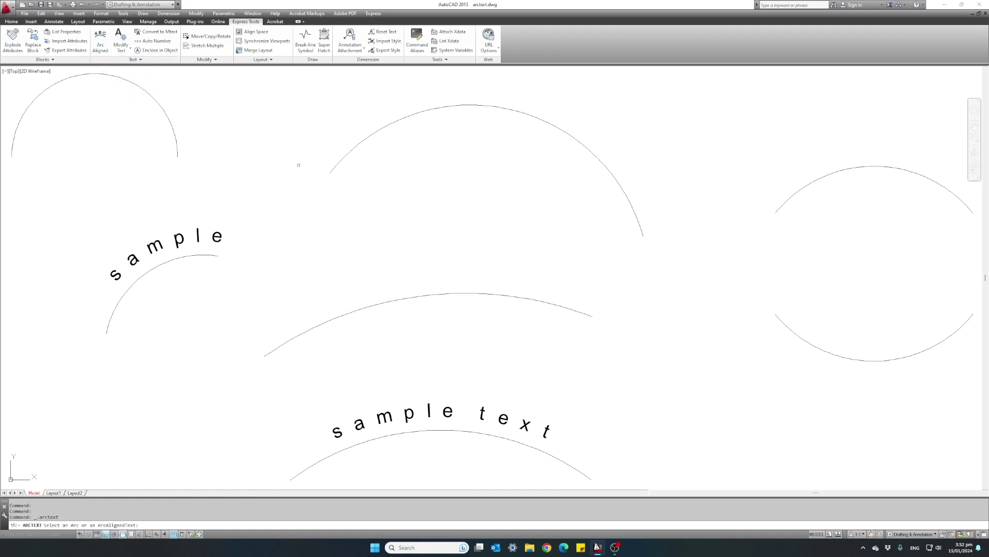
pyautogui.click(411, 298)
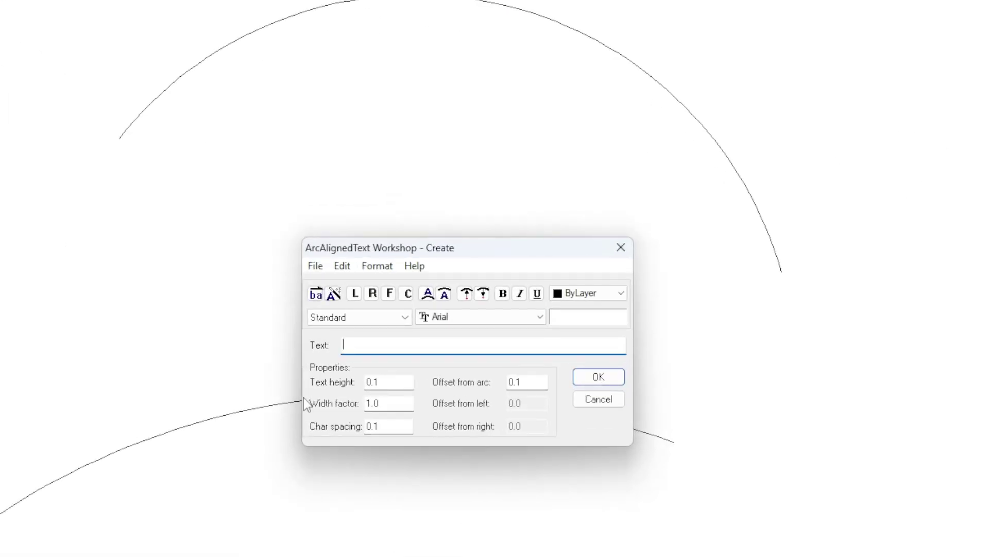
pyautogui.click(389, 298)
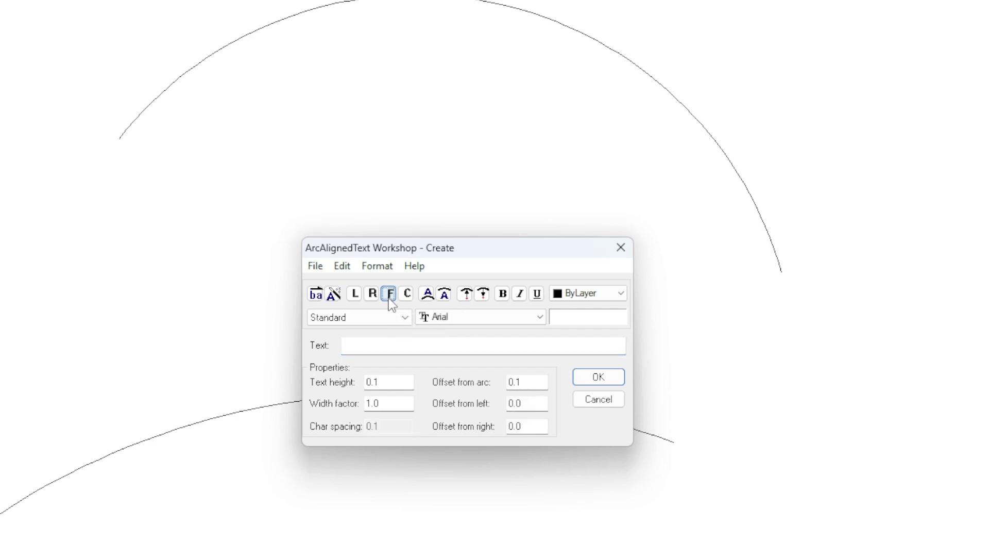
pyautogui.click(384, 345)
pyautogui.write('s')
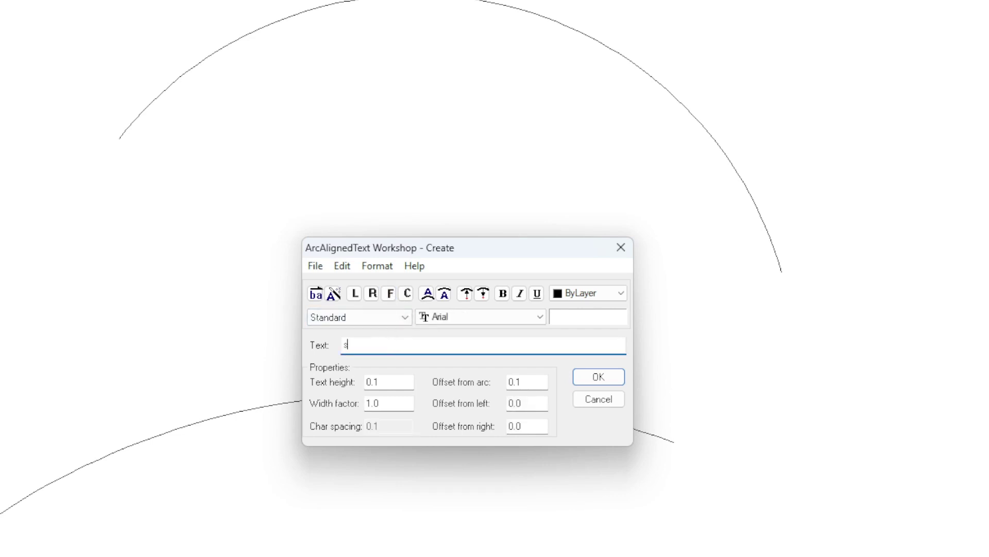
pyautogui.write('tructuraldetails')
# Step: Set the color of the fitted "structuraldetails" text to Blue and create it
pyautogui.click(589, 298)
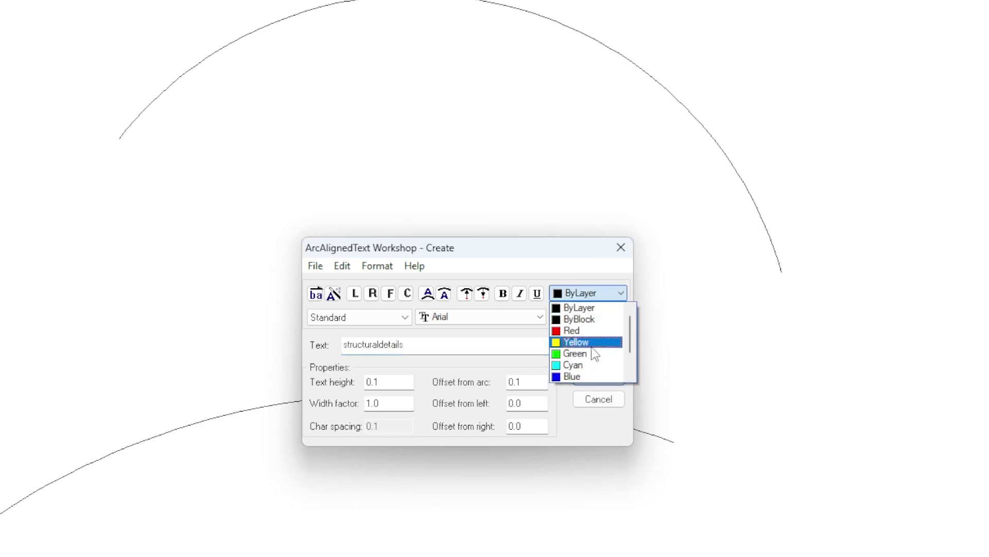
pyautogui.click(586, 378)
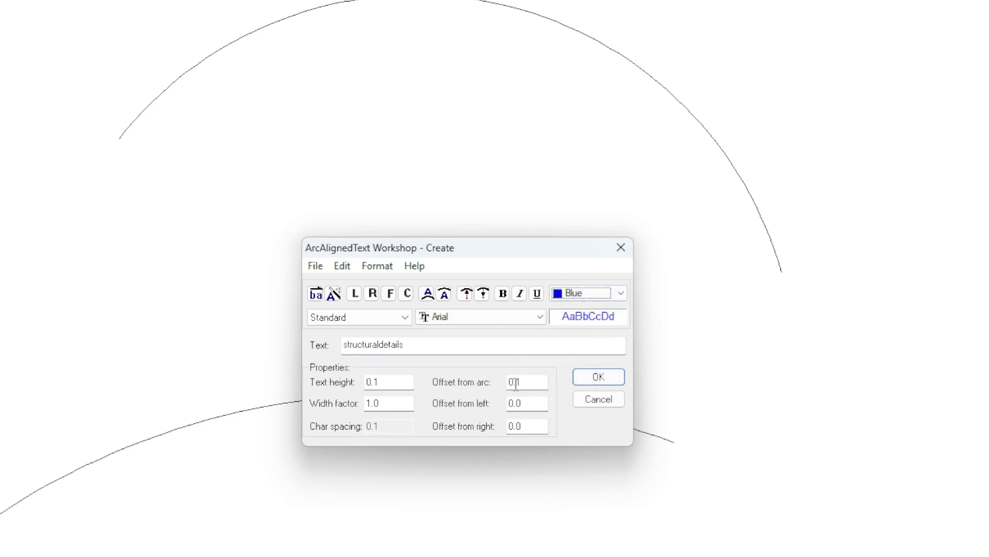
pyautogui.scroll(5, 517, 384)
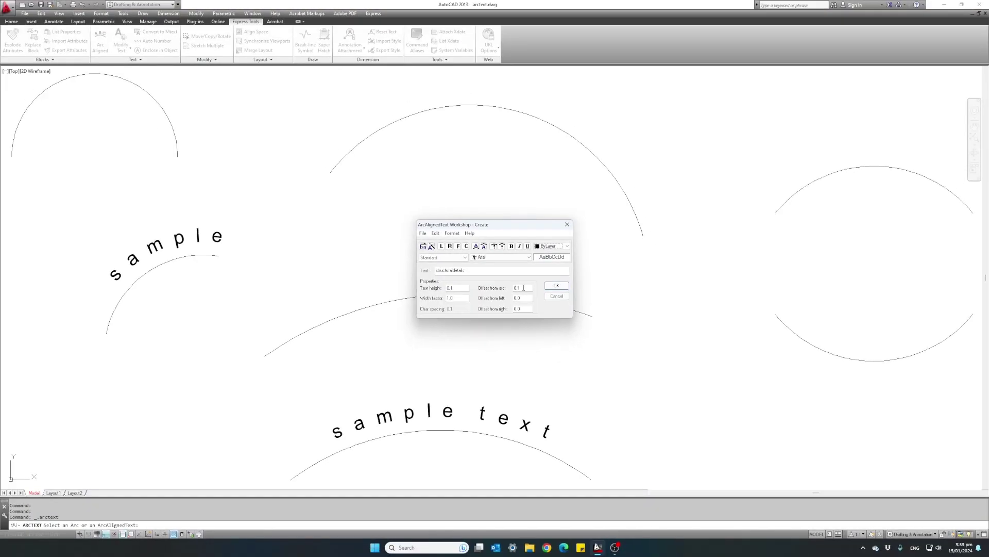
pyautogui.click(558, 246)
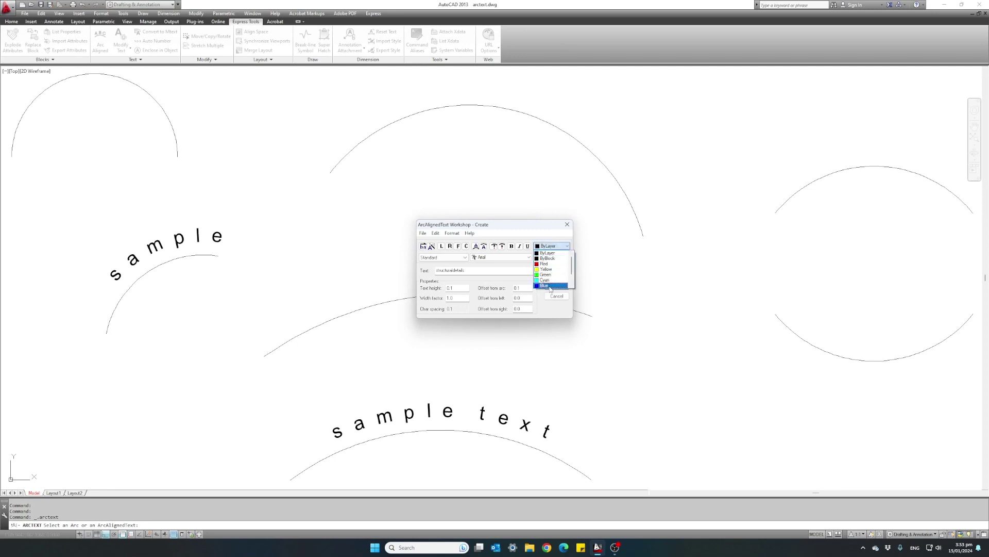
pyautogui.click(549, 287)
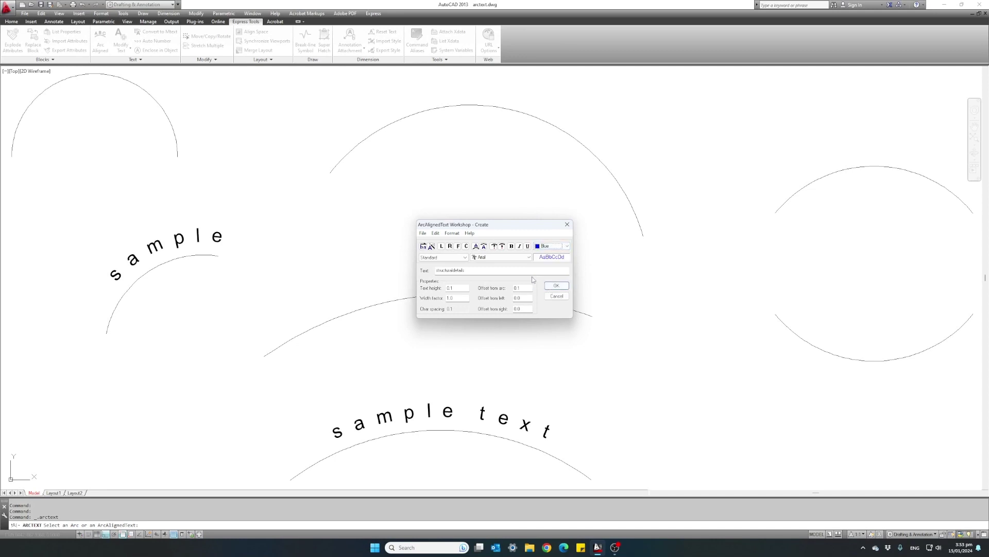
pyautogui.press('Home')
pyautogui.click(557, 245)
pyautogui.click(550, 286)
pyautogui.click(551, 286)
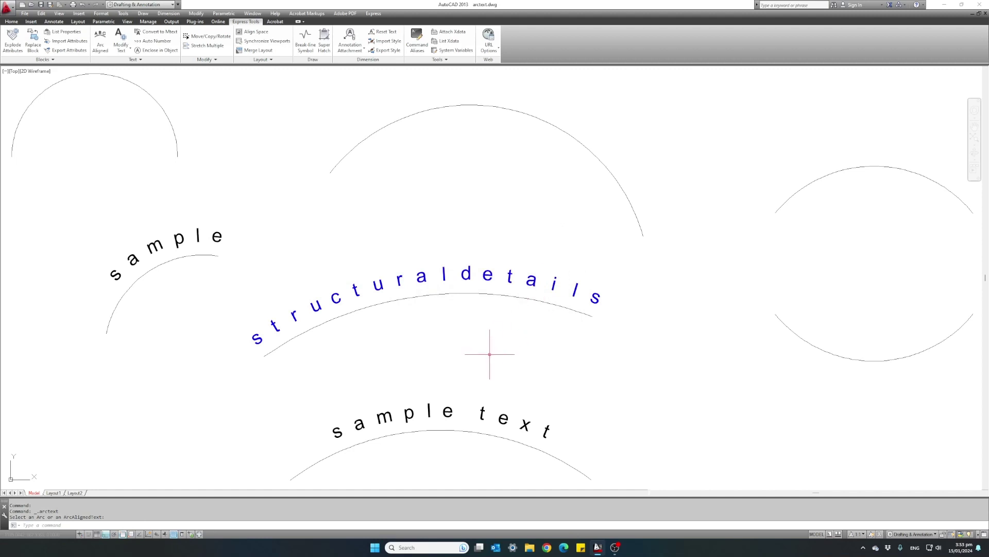
# Step: Start a second arc-aligned text on the wide middle arc, reading "structuraldetails" and aligned to the left
pyautogui.click(100, 40)
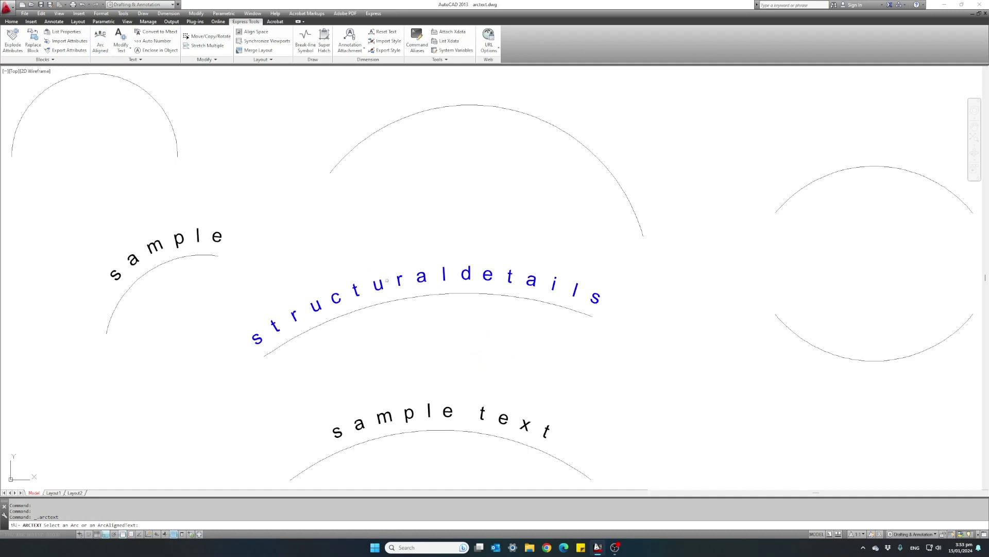
pyautogui.click(411, 298)
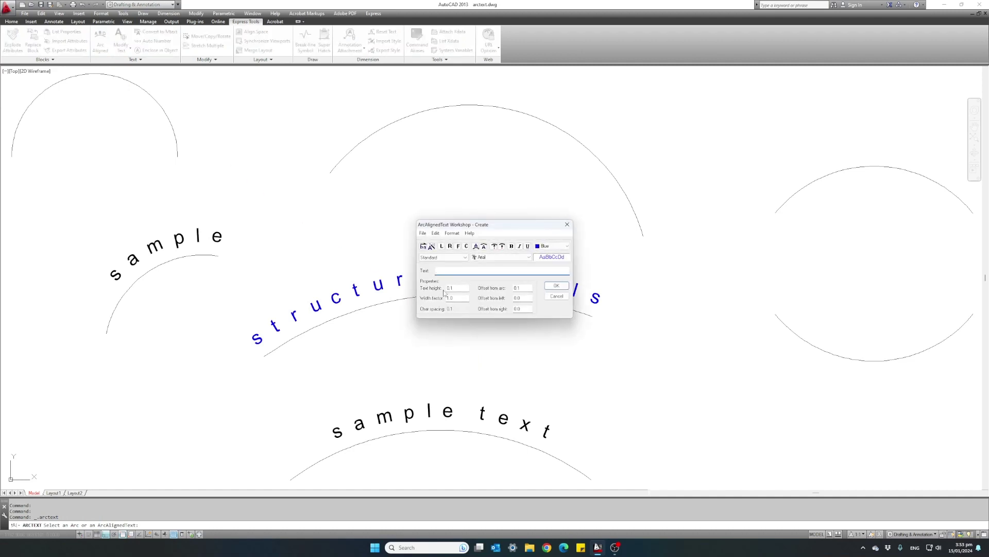
pyautogui.write('structuraldetails')
pyautogui.click(459, 289)
pyautogui.click(441, 246)
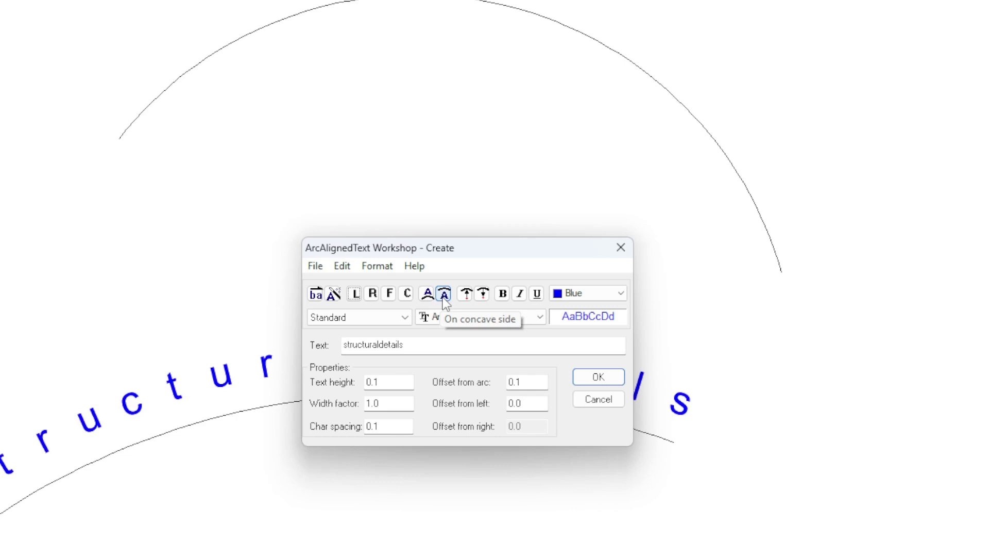
# Step: Place the second "structuraldetails" text on the arc's concave side, color it Magenta and create it
pyautogui.click(443, 295)
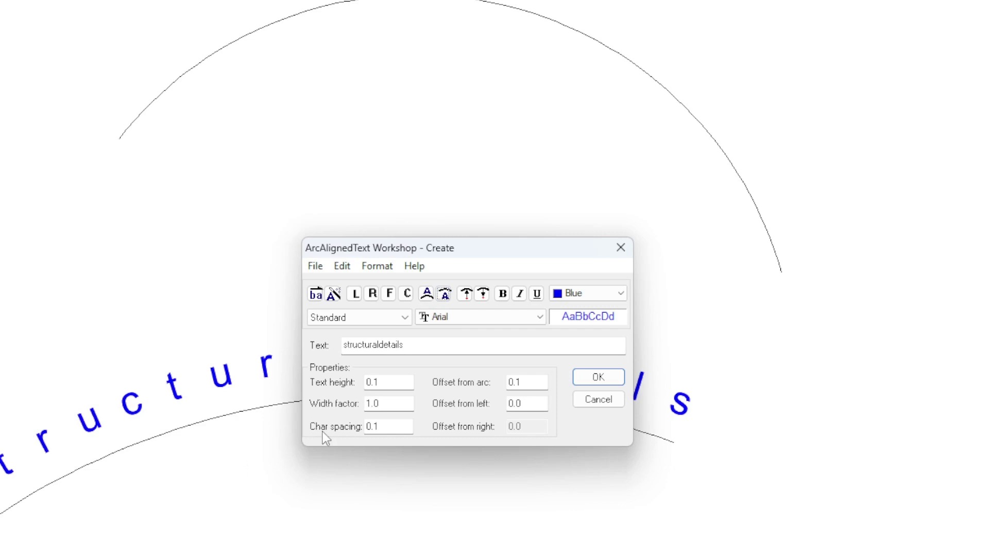
pyautogui.click(585, 299)
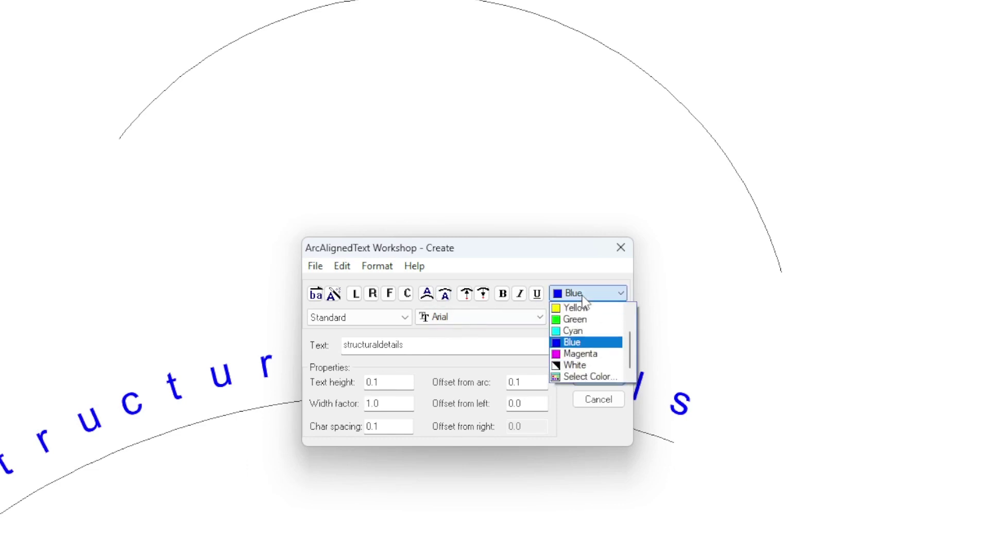
pyautogui.click(583, 351)
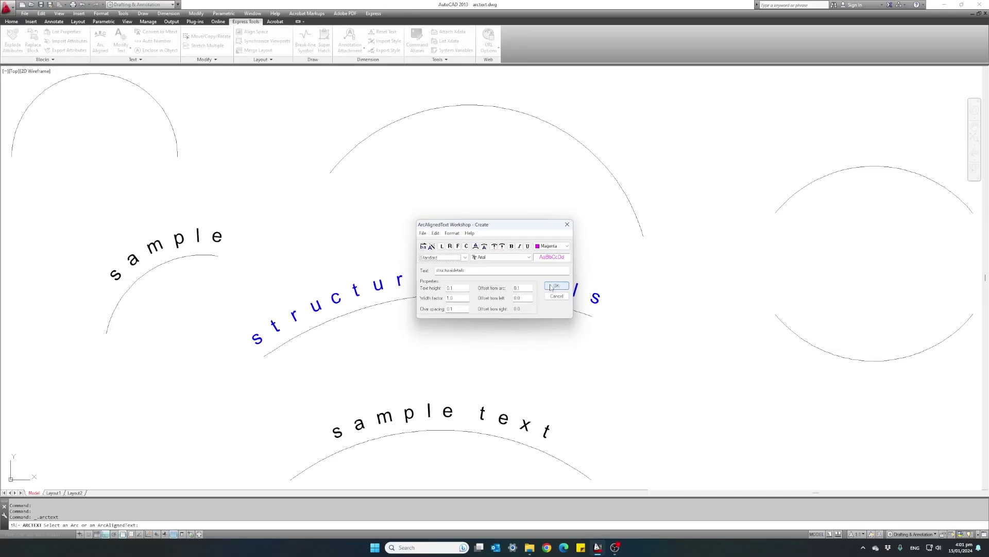
pyautogui.click(581, 382)
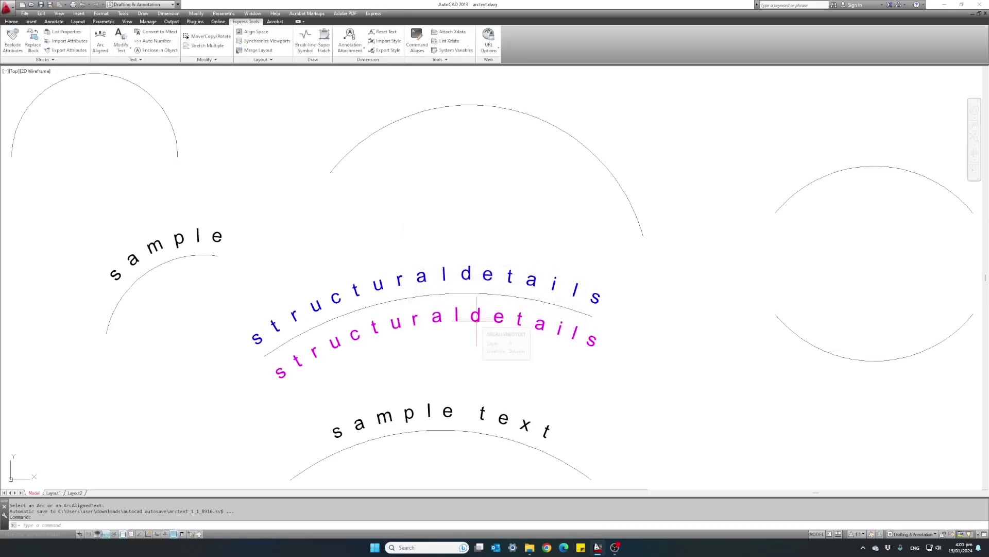
# Step: Create a left-aligned "AUTOCAD" text on the convex side of the large upper arc with character spacing 0.2
pyautogui.click(100, 44)
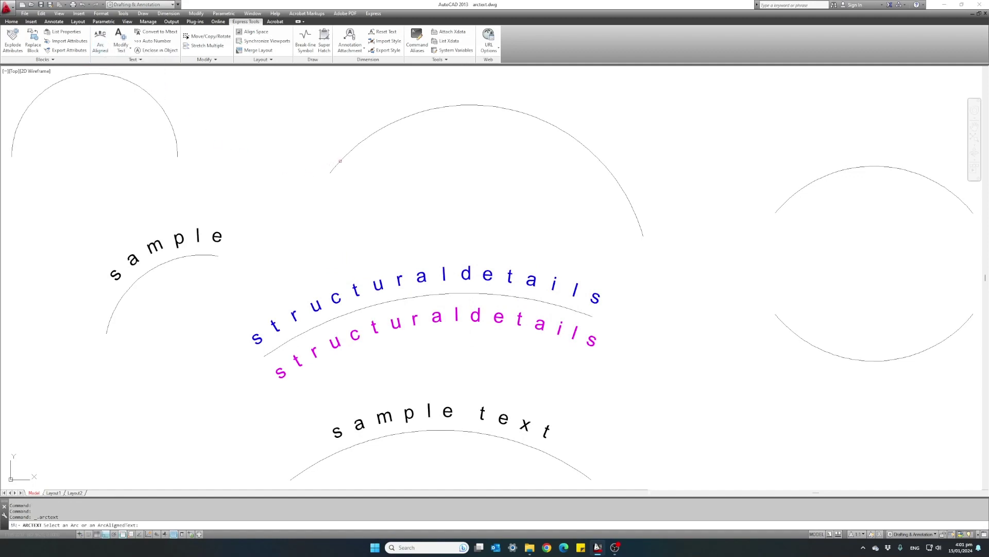
pyautogui.click(340, 161)
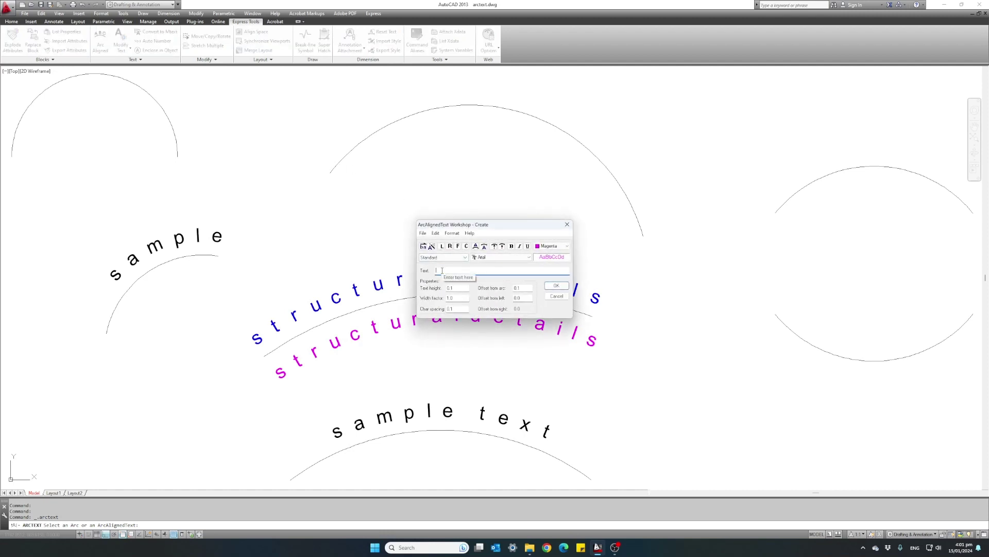
pyautogui.write('AUTOCAD')
pyautogui.click(441, 250)
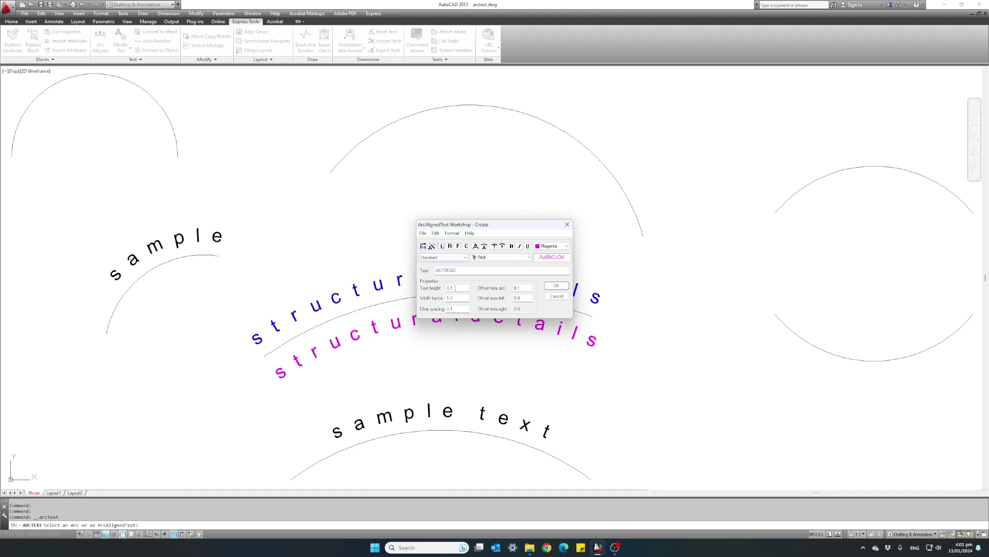
pyautogui.click(455, 310)
pyautogui.click(475, 247)
pyautogui.click(556, 286)
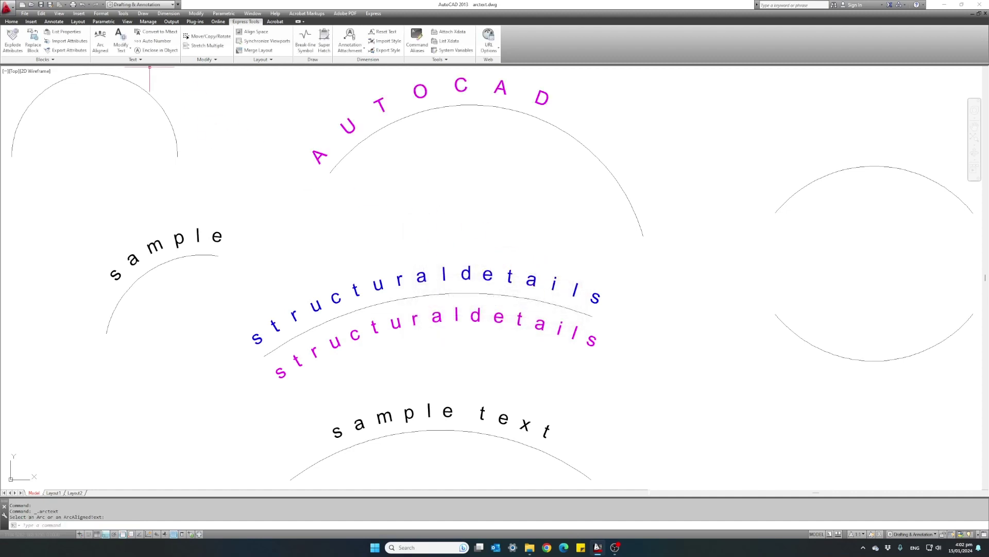
# Step: Create a right-aligned "AUTOCAD" text on the concave side of the large upper arc with character spacing 0.1
pyautogui.click(103, 44)
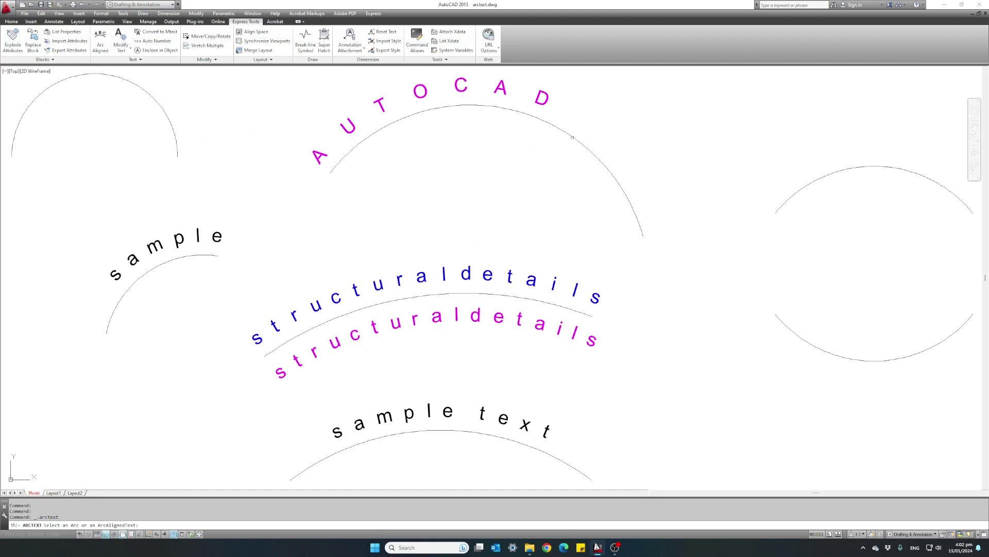
pyautogui.click(572, 137)
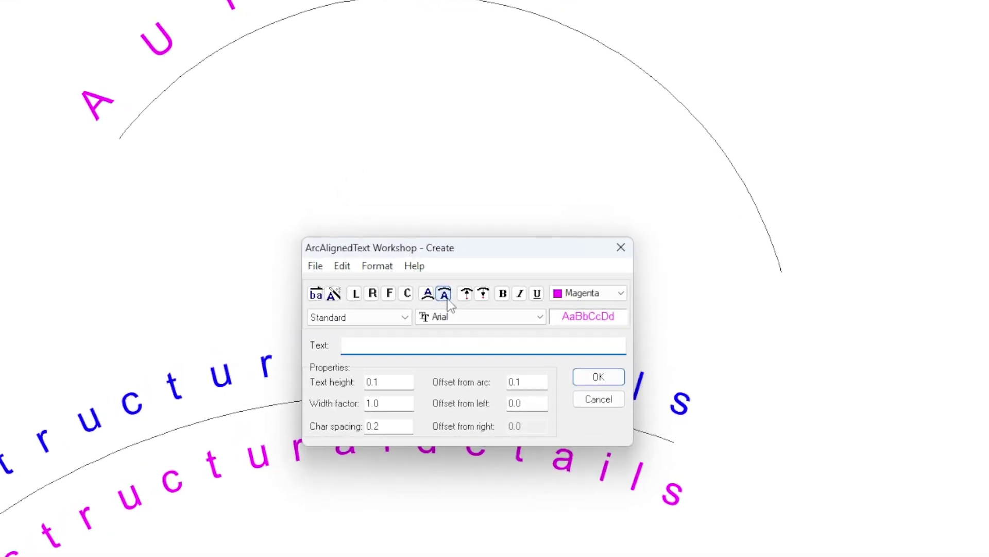
pyautogui.click(445, 300)
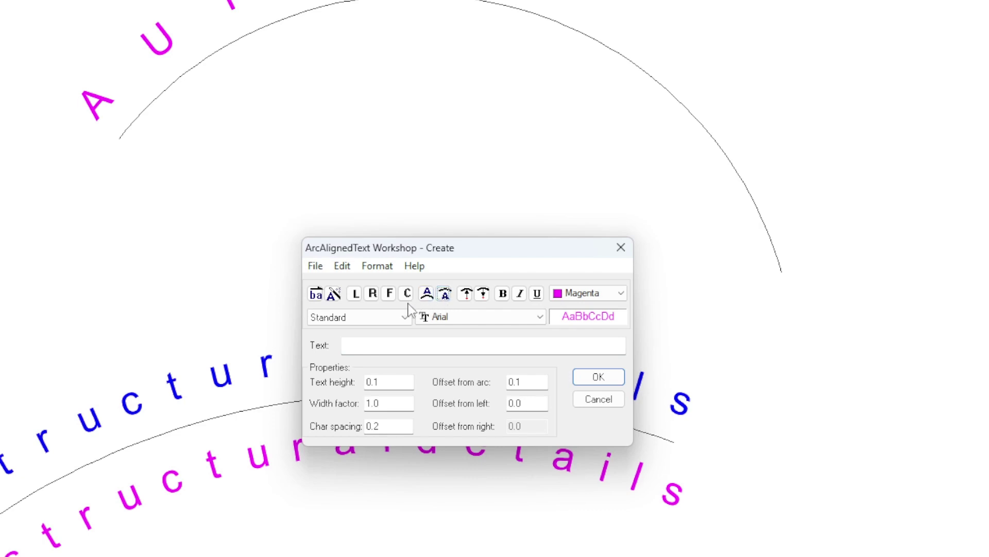
pyautogui.click(374, 299)
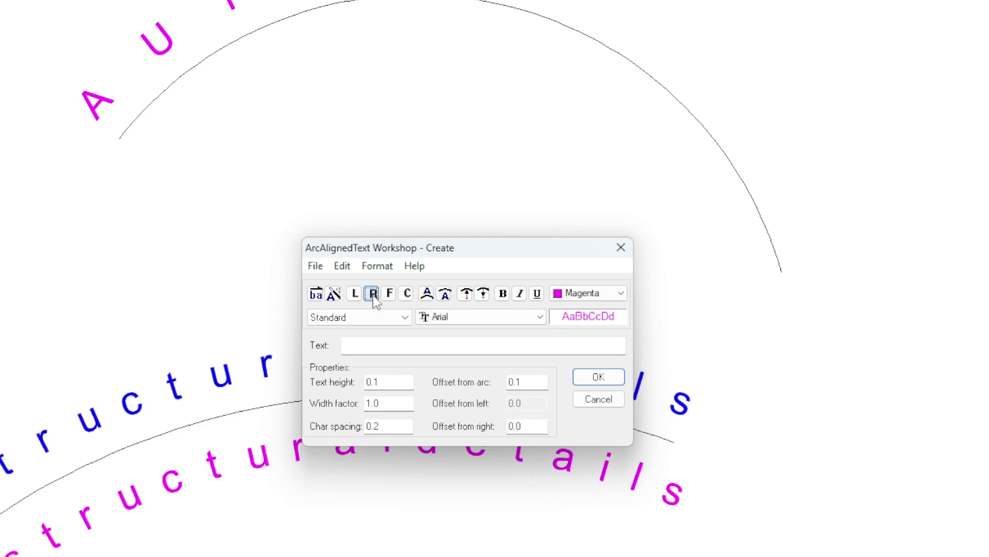
pyautogui.click(382, 348)
pyautogui.write('AUTOCAD')
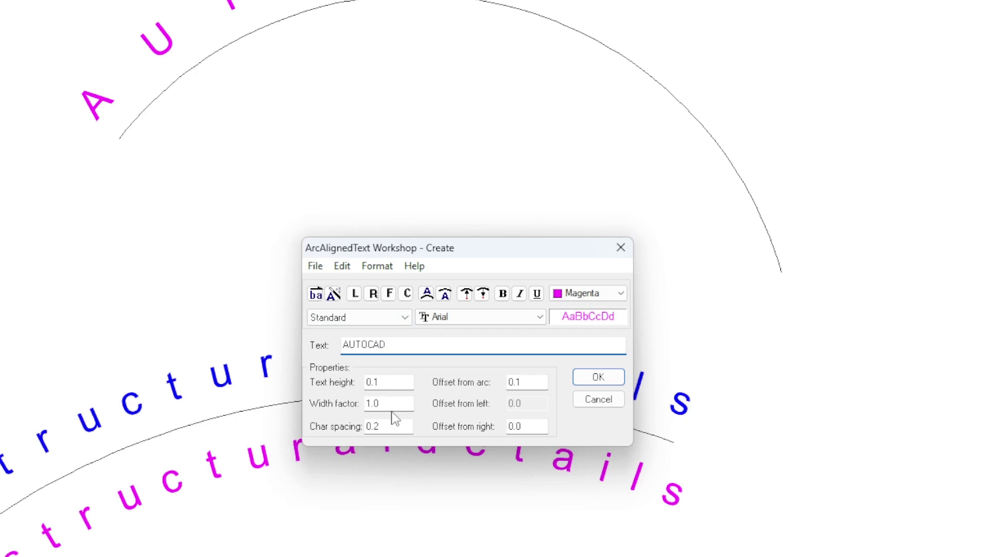
pyautogui.click(389, 430)
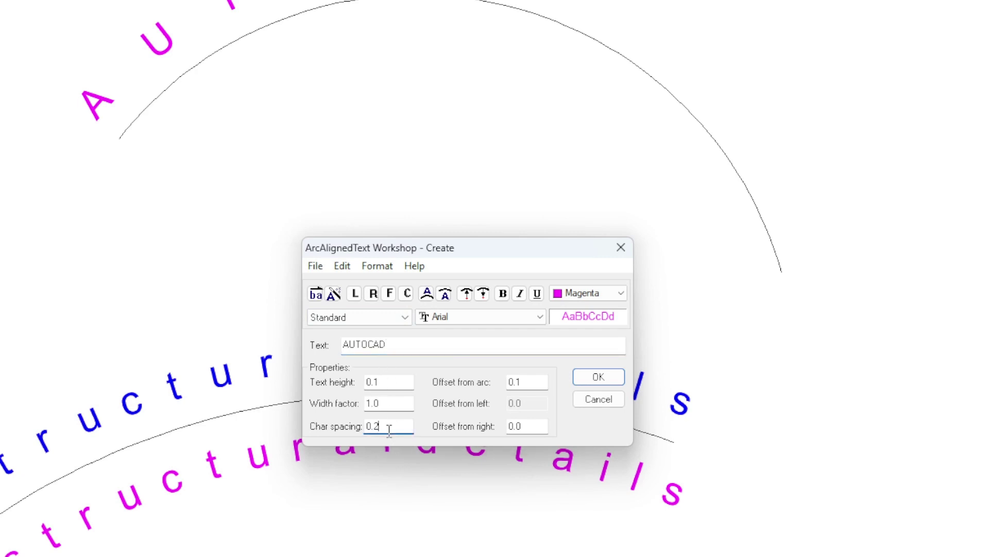
pyautogui.press('BackSpace')
pyautogui.write('1')
pyautogui.click(595, 378)
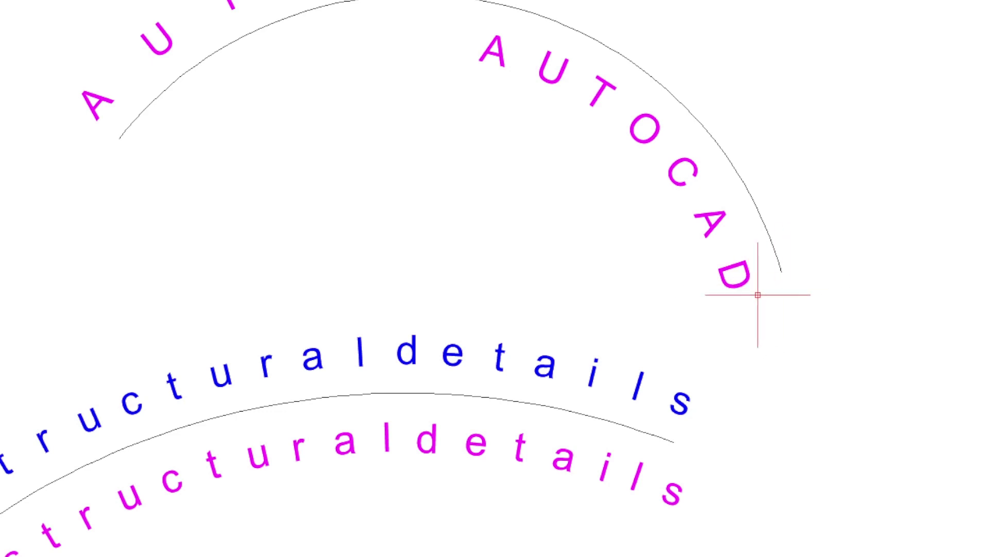
# Step: Replace the concave-side "AUTOCAD" text on the large arc with a right-aligned one offset 0.3 from the right
pyautogui.click(728, 282)
pyautogui.press('Delete')
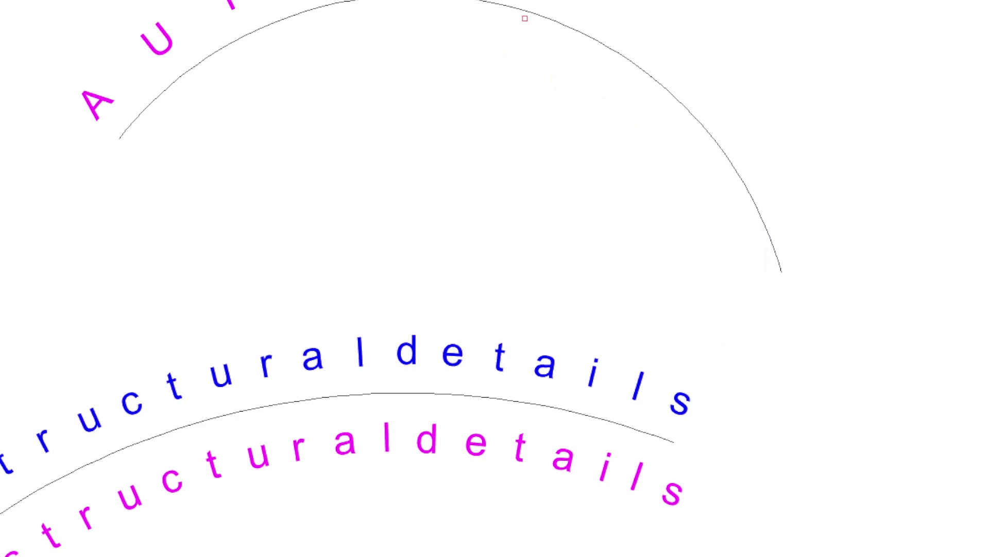
pyautogui.click(608, 49)
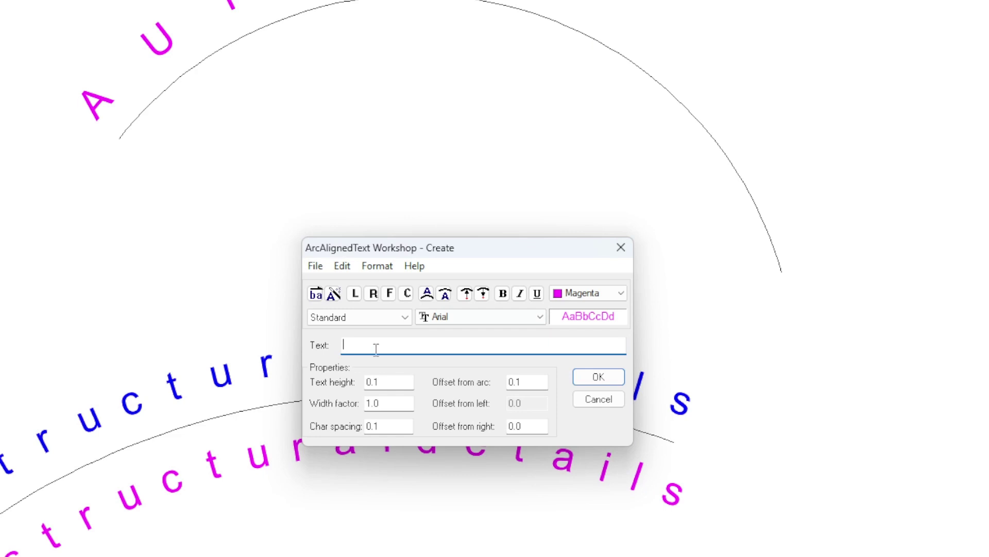
pyautogui.write('AUTOCAD')
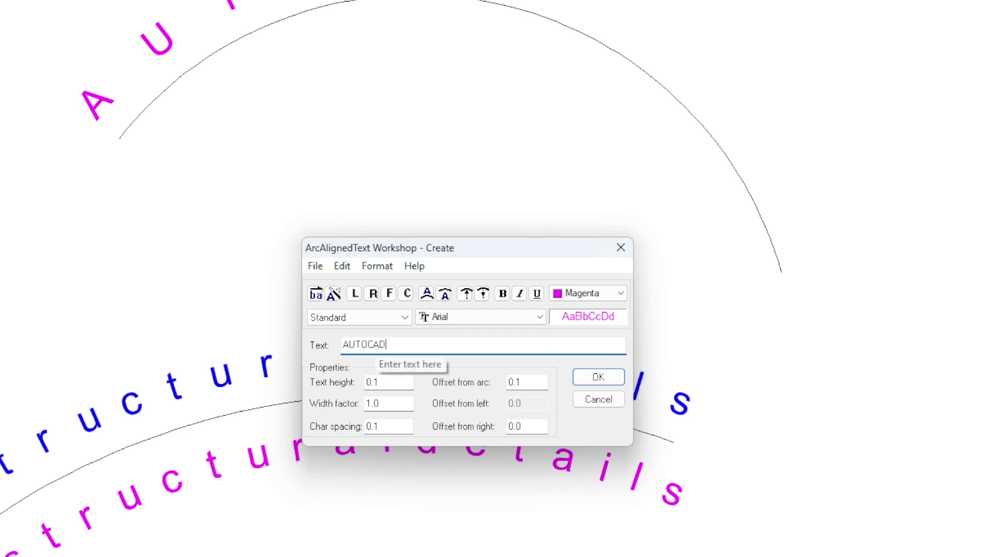
pyautogui.click(374, 301)
pyautogui.click(444, 298)
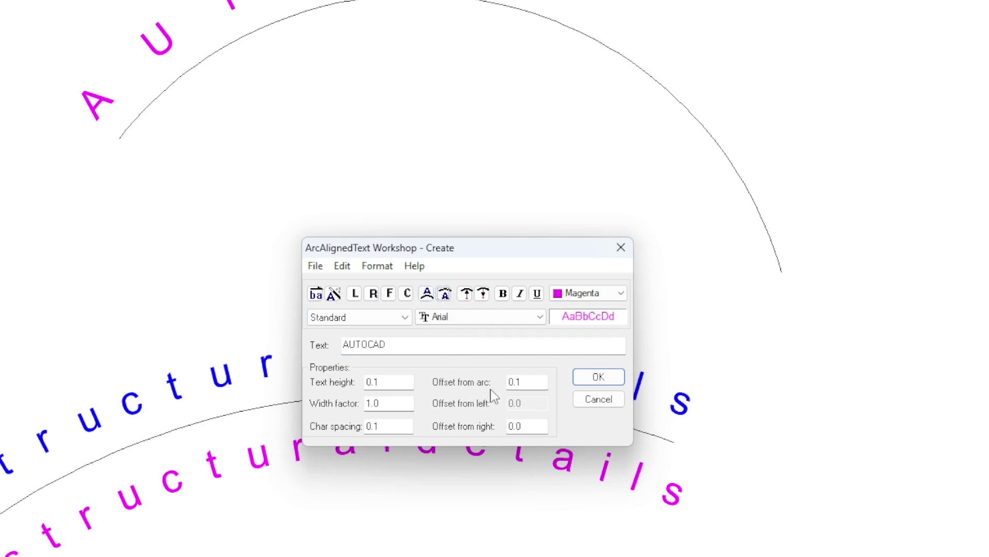
pyautogui.click(527, 426)
pyautogui.press('BackSpace')
pyautogui.write('3')
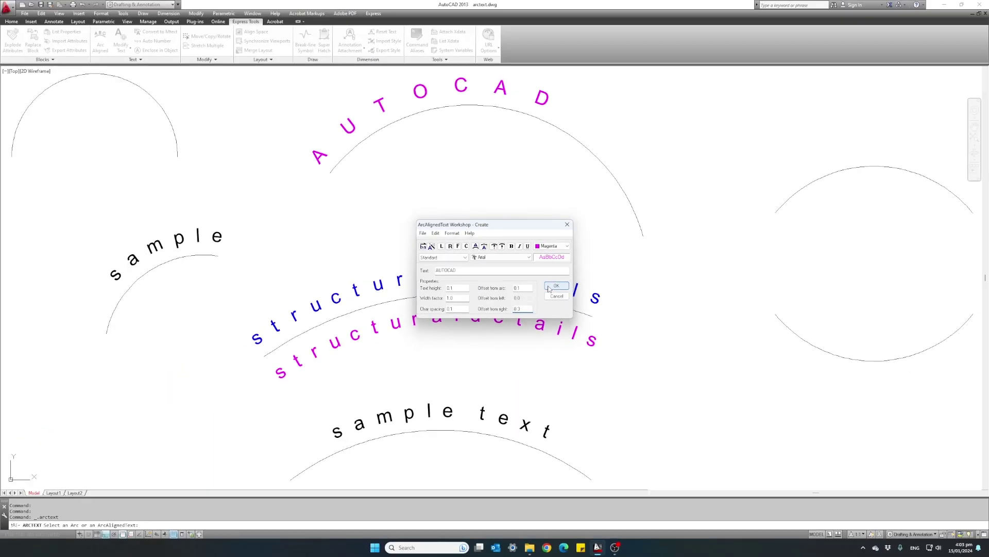
pyautogui.click(548, 287)
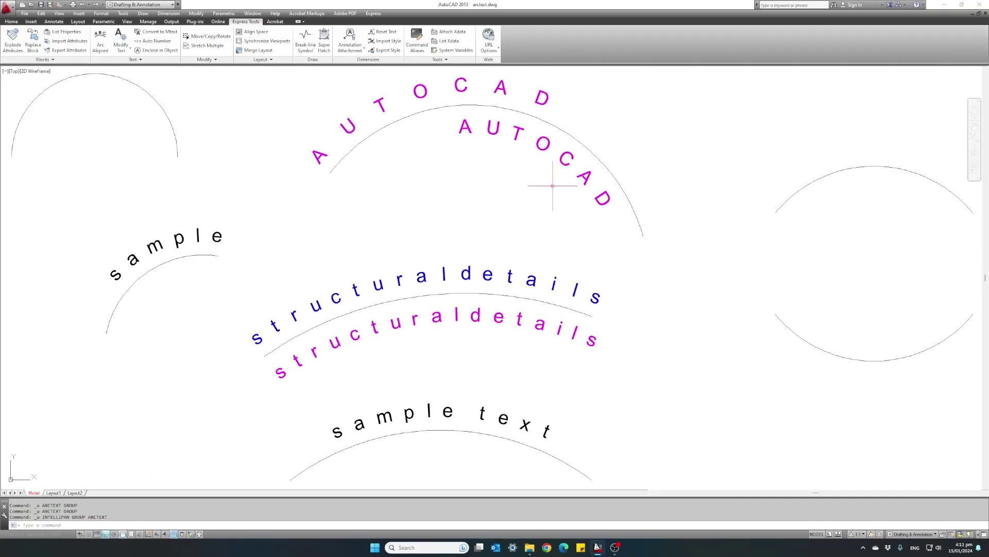
# Step: Create a centered "SAMPLE" text on the convex side of the far-right upper arc, oriented outward from the center
pyautogui.moveTo(537, 214); pyautogui.dragTo(407, 241, button='middle')
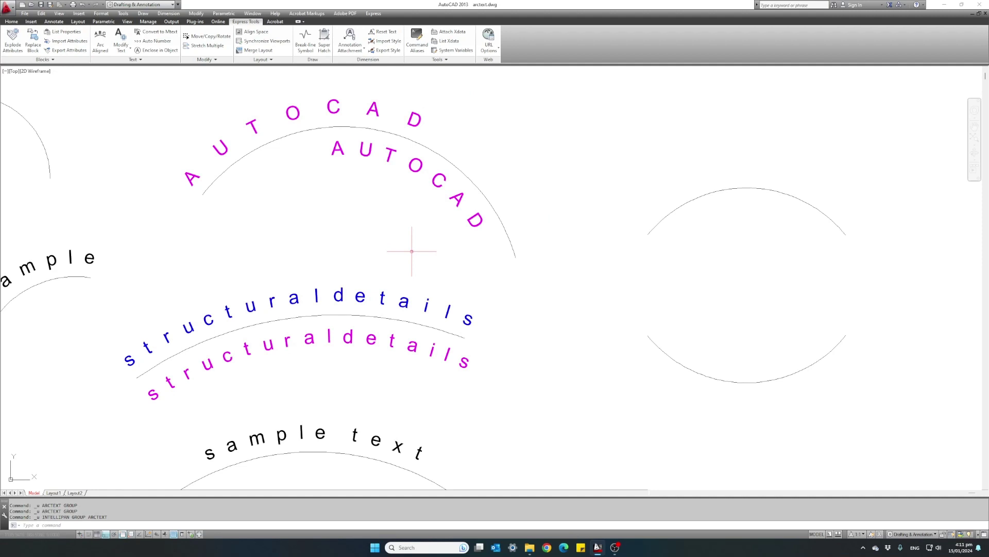
pyautogui.click(109, 46)
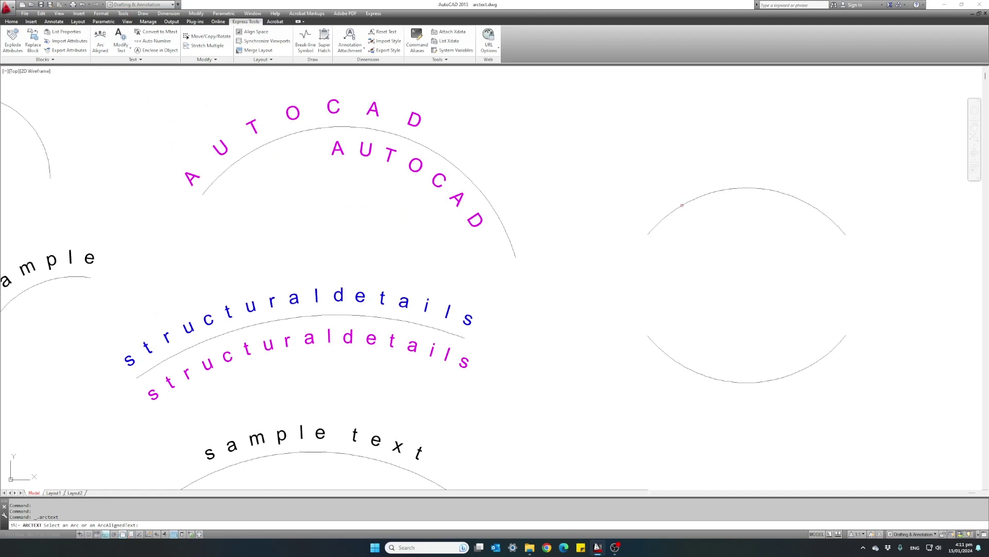
pyautogui.click(682, 205)
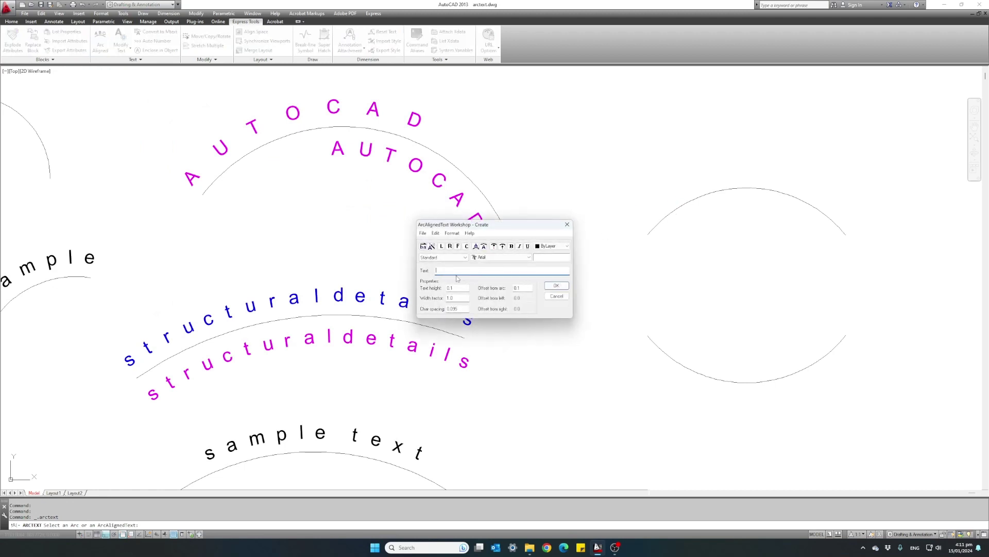
pyautogui.write('SAMPLE')
pyautogui.click(458, 246)
pyautogui.click(476, 247)
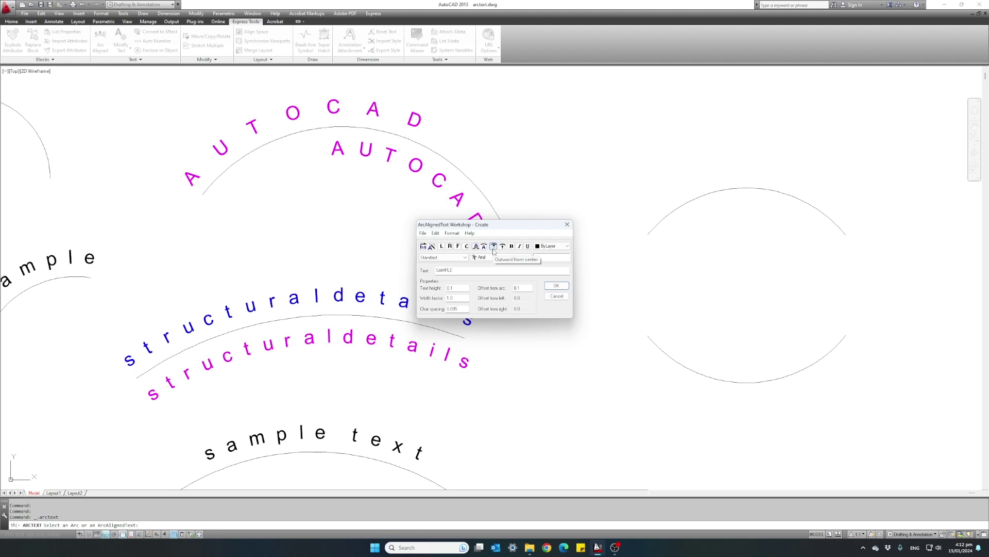
pyautogui.click(493, 247)
pyautogui.click(550, 286)
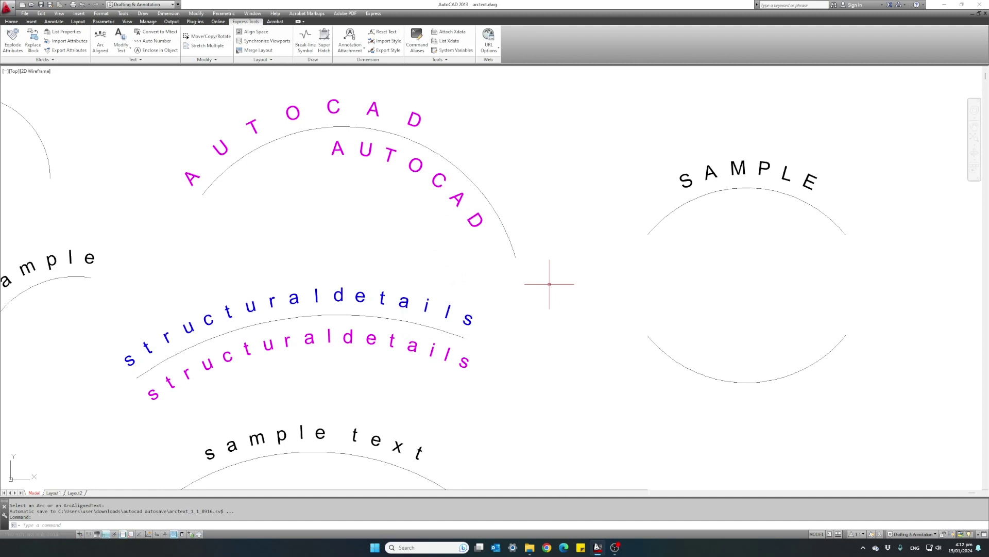
# Step: Try a centered "SAMPLE" text on the convex side of the far-right lower arc, oriented outward from the center
pyautogui.click(101, 41)
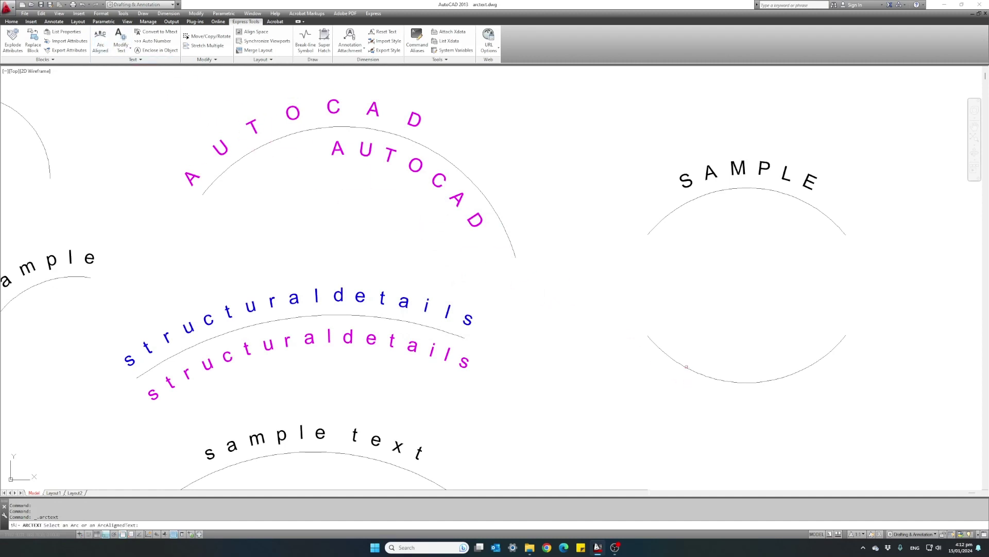
pyautogui.click(686, 367)
pyautogui.write('SAMPLE')
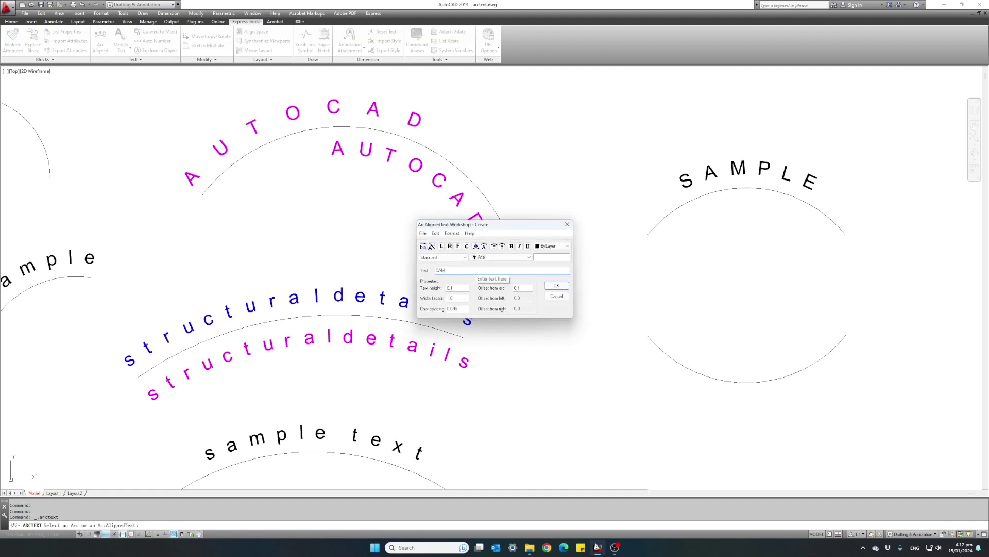
pyautogui.click(475, 248)
pyautogui.click(494, 248)
pyautogui.click(548, 285)
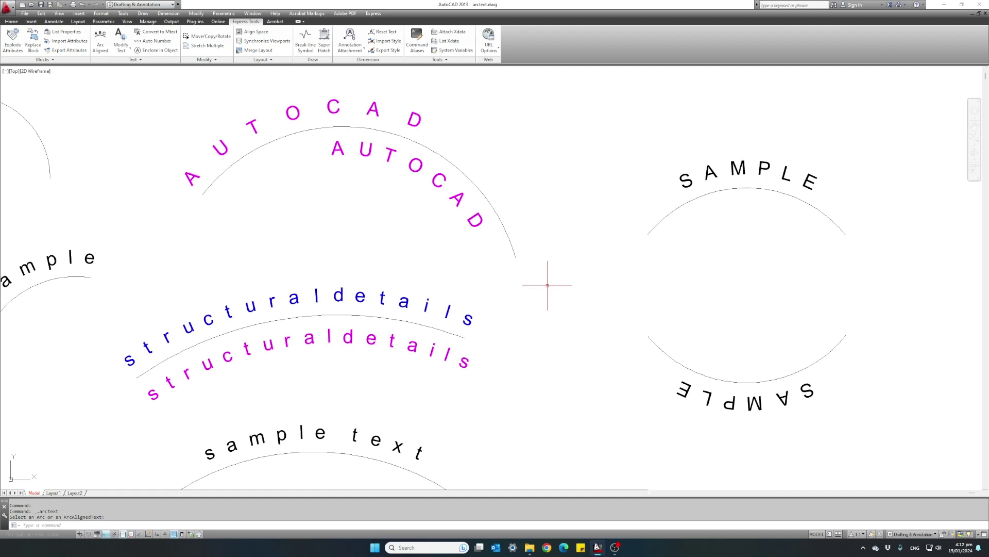
# Step: Erase the upside-down "SAMPLE" text under the far-right lower arc
pyautogui.click(677, 391)
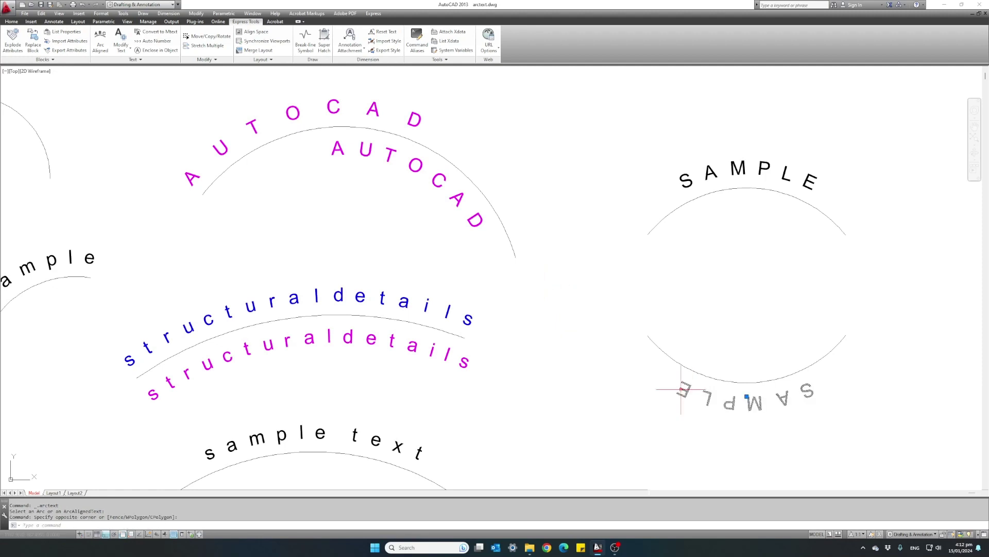
pyautogui.write('e')
pyautogui.press('Return')
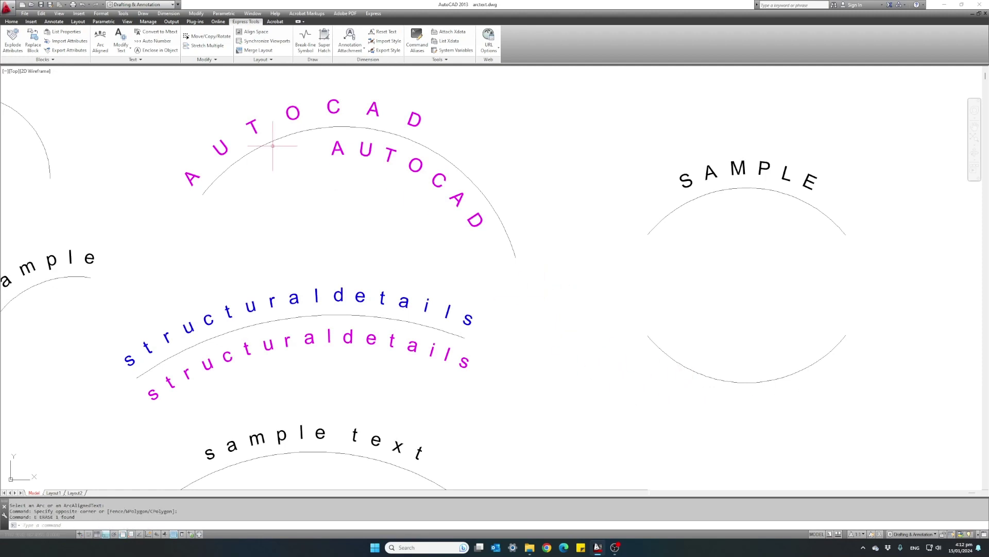
# Step: Create a "SAMPLE" text along the far-right lower arc, oriented inward to the center
pyautogui.click(100, 39)
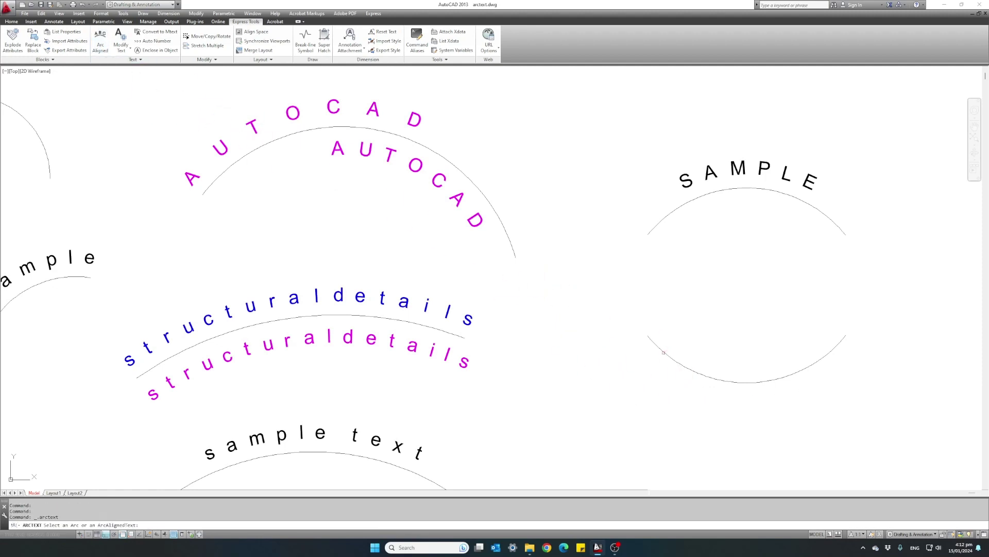
pyautogui.click(664, 352)
pyautogui.write('SAMPLE')
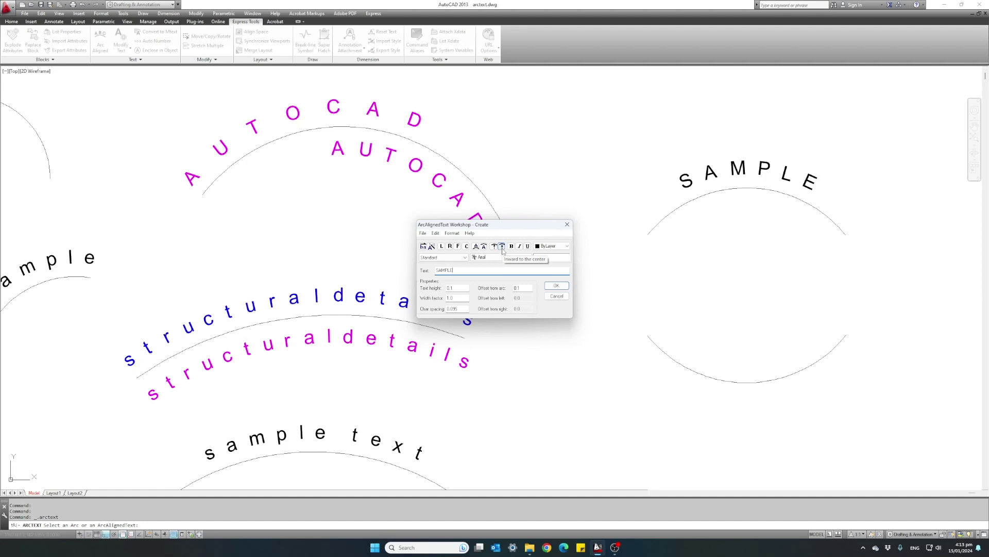
pyautogui.click(502, 246)
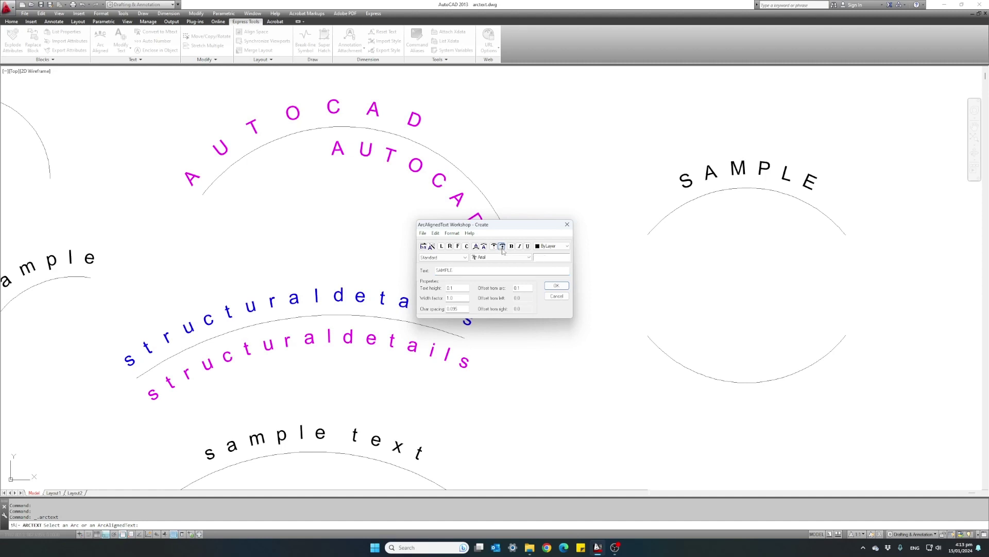
pyautogui.click(549, 285)
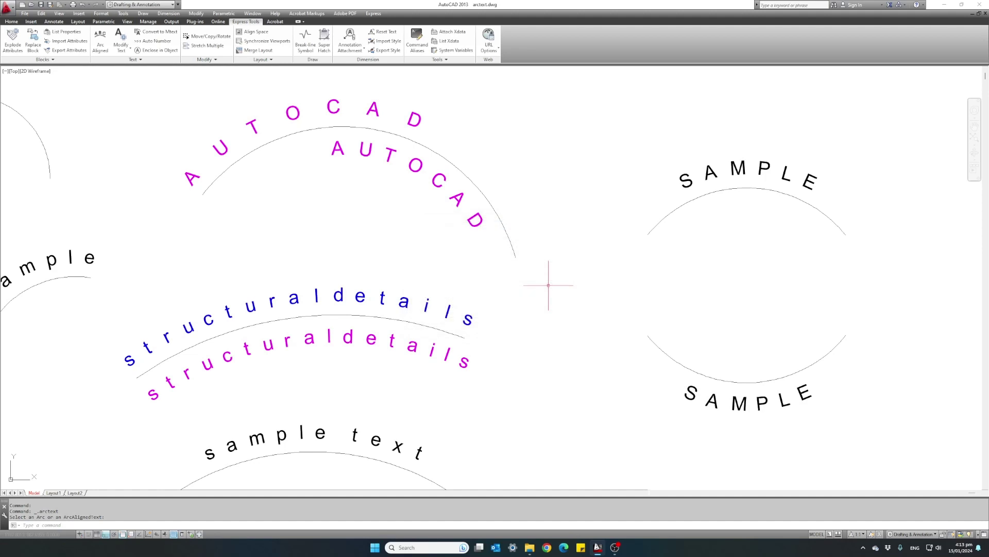
pyautogui.click(100, 41)
pyautogui.click(656, 226)
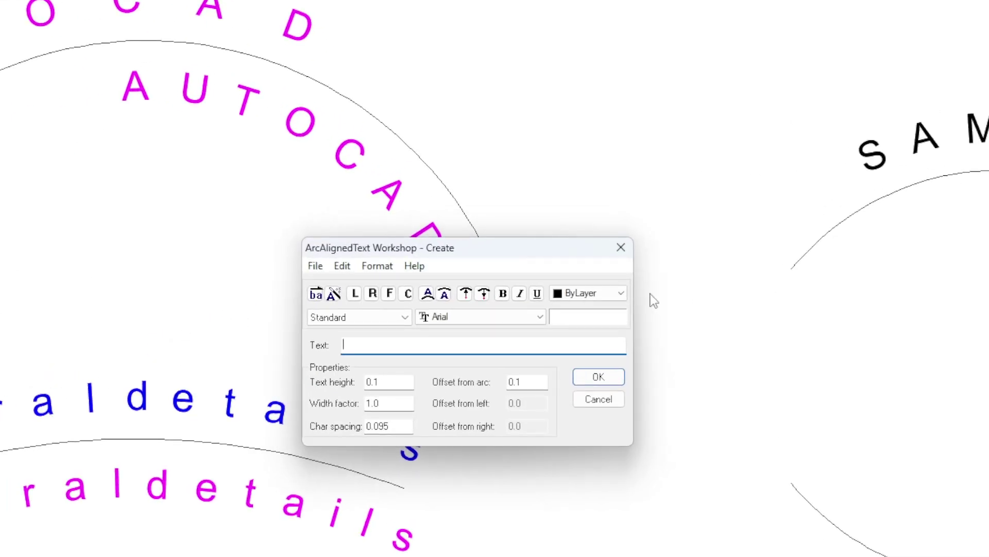
pyautogui.click(465, 295)
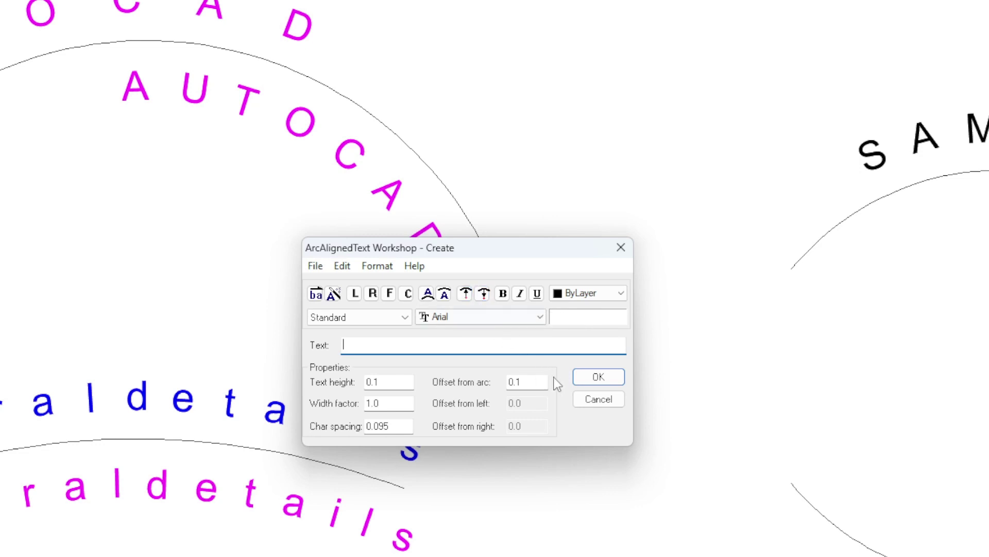
pyautogui.click(586, 401)
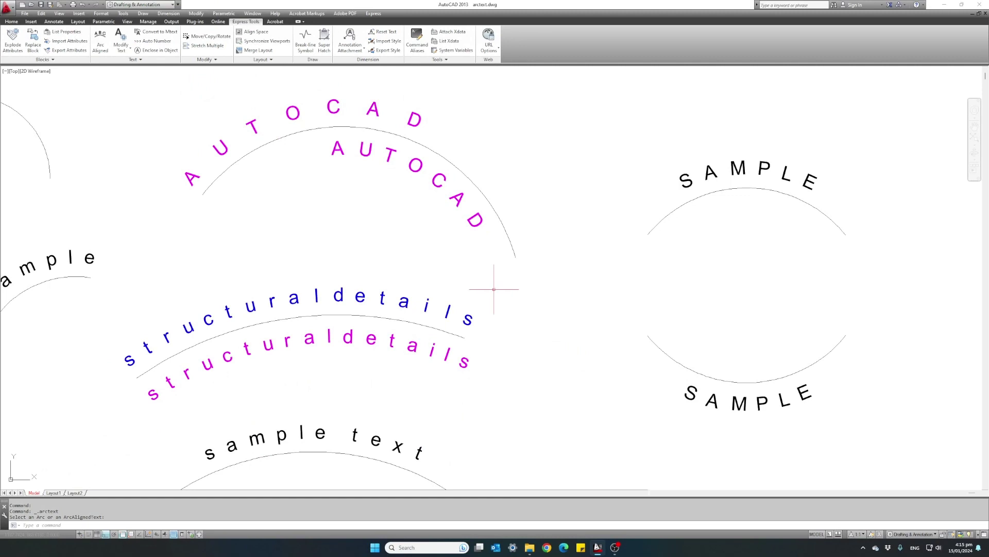
# Step: Erase the arc between the blue and magenta "structuraldetails" texts
pyautogui.moveTo(504, 283); pyautogui.dragTo(644, 261, button='middle')
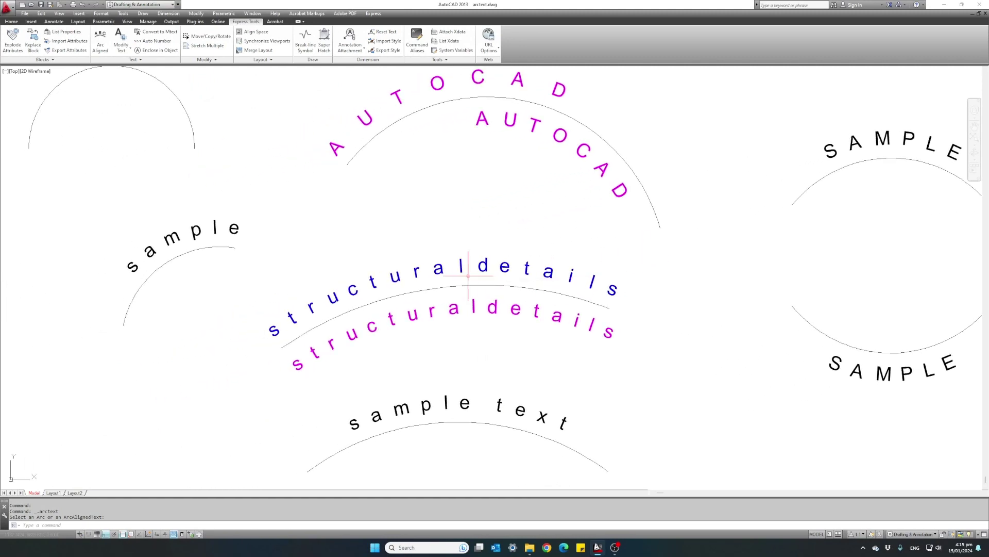
pyautogui.moveTo(468, 275); pyautogui.dragTo(519, 265, button='middle')
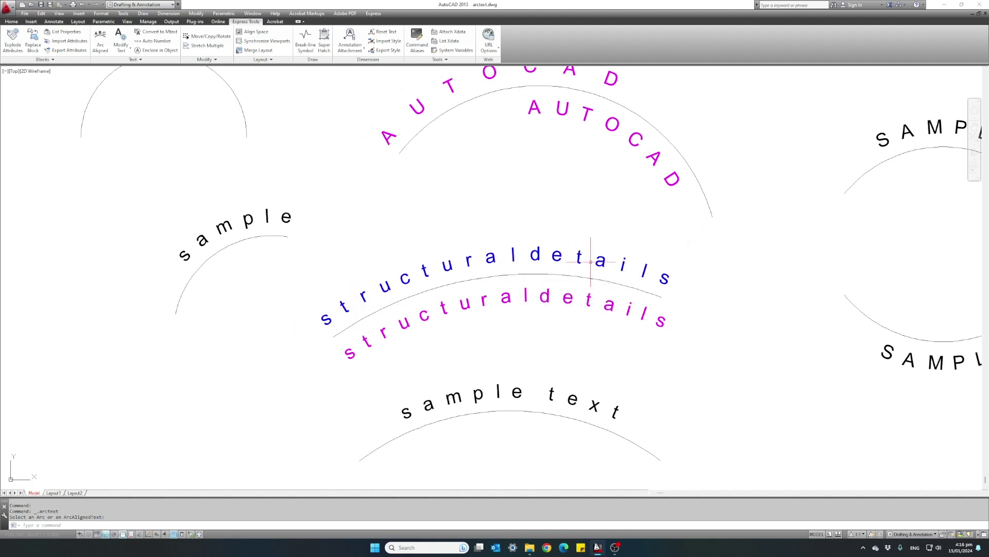
pyautogui.press('Escape')
pyautogui.click(539, 274)
pyautogui.write('e')
pyautogui.press('Return')
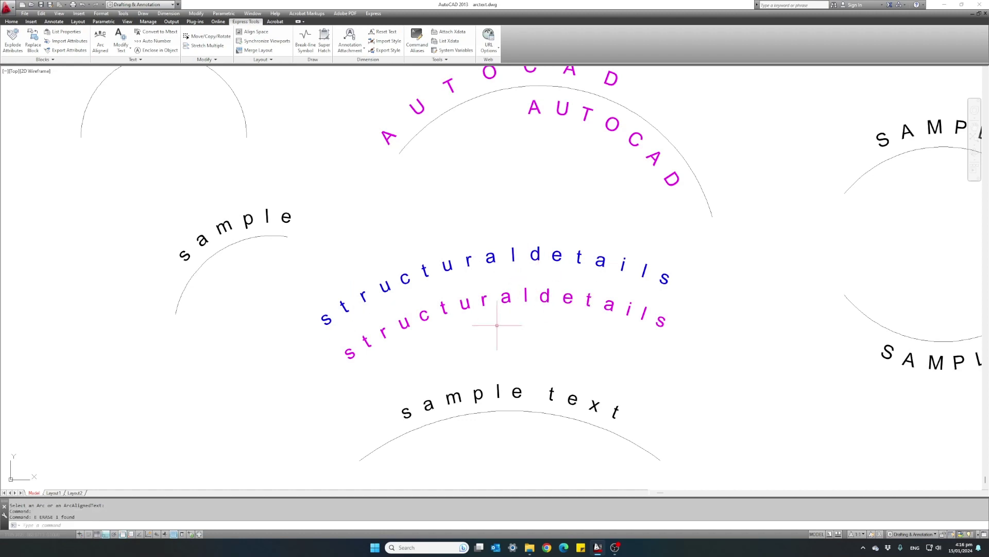
# Step: Draw a circle in the empty area below the black "sample" arc, beside the "sample text" arc
pyautogui.moveTo(408, 323); pyautogui.dragTo(465, 278, button='middle')
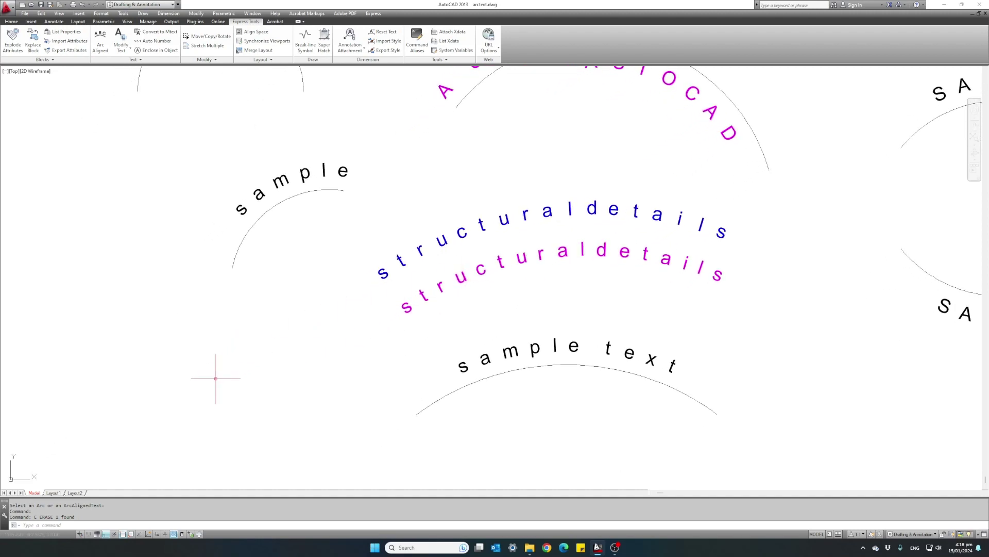
pyautogui.write('c')
pyautogui.press('Return')
pyautogui.click(205, 399)
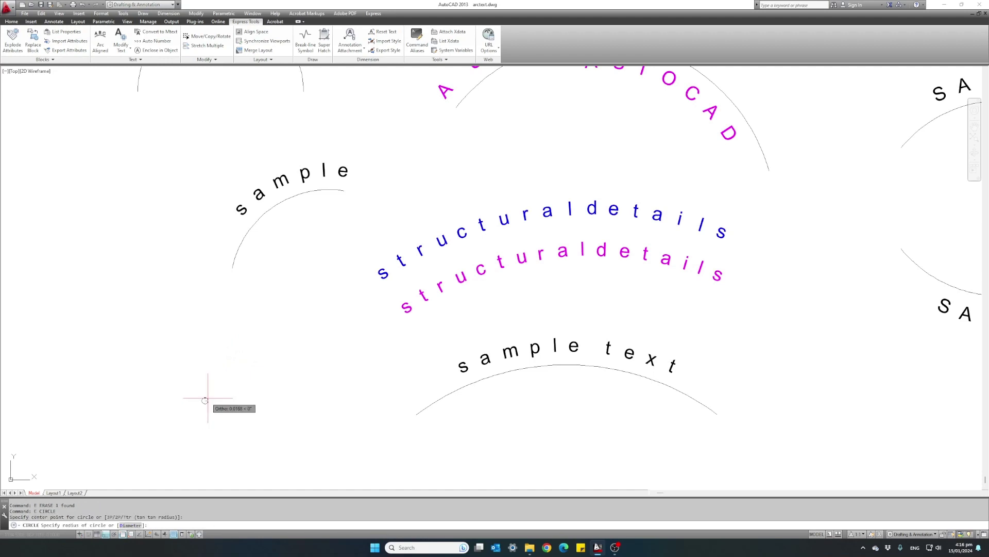
pyautogui.click(283, 356)
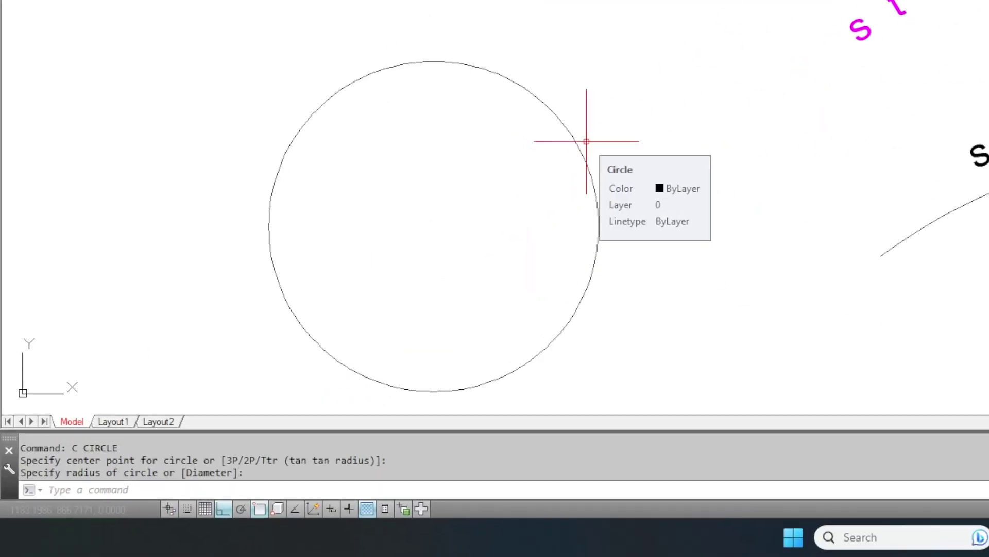
# Step: Try to create arc-aligned text on the new circle with ARCTEXT
pyautogui.write('AR')
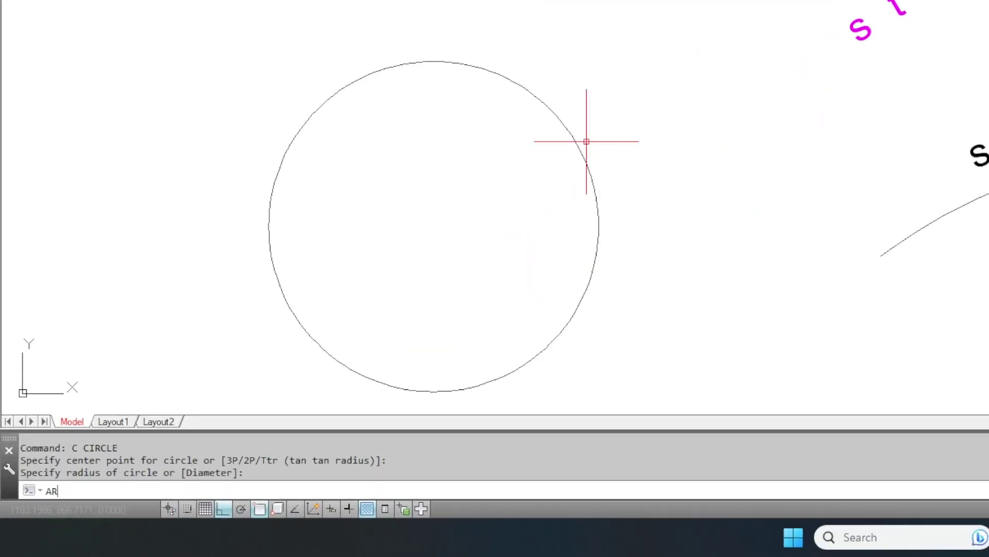
pyautogui.write('CTEXT')
pyautogui.press('Return')
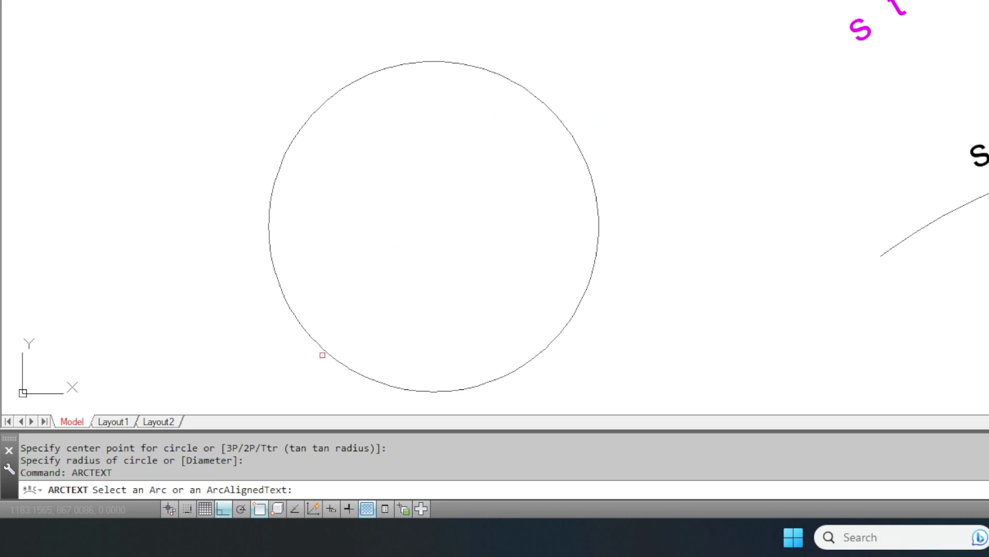
pyautogui.click(324, 352)
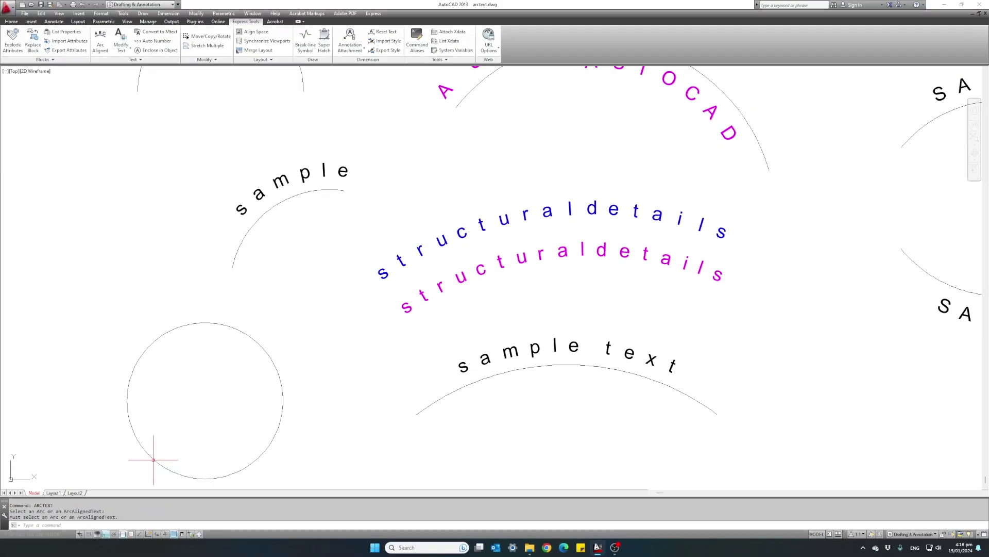
pyautogui.hotkey('ctrl', 'z')
pyautogui.hotkey('ctrl', 'z')
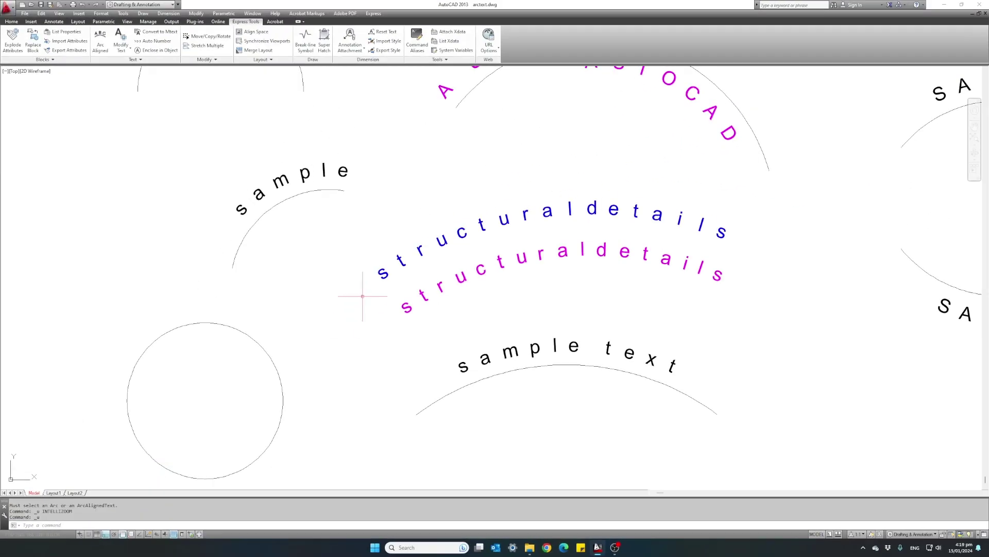
# Step: Start arc-aligned text "TEXT" on the empty semicircular arc, with text height 0.1 and offset from arc 0.1
pyautogui.moveTo(363, 297)
pyautogui.mouseDown(button='middle')
pyautogui.moveTo(407, 464)
pyautogui.moveTo(416, 447)
pyautogui.mouseUp(button='middle')
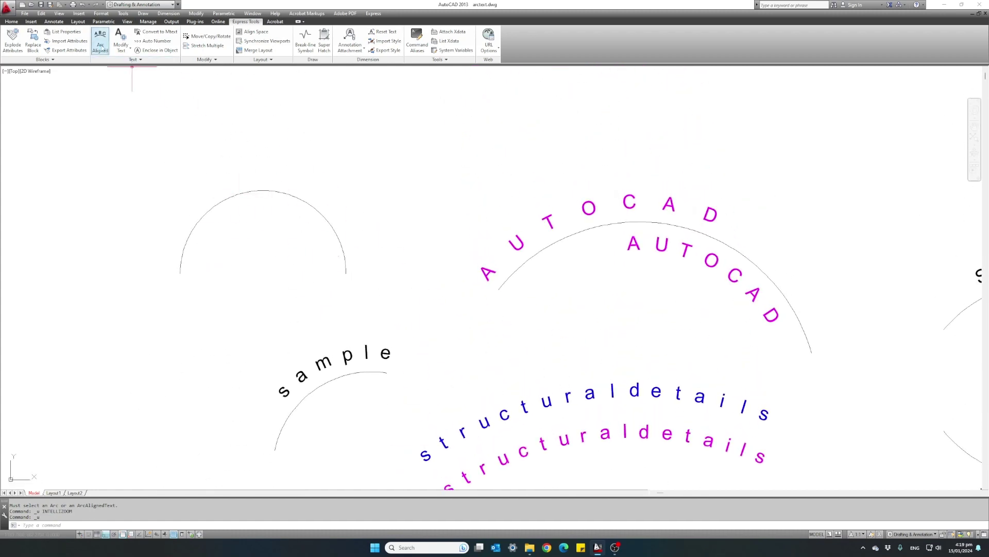
pyautogui.click(100, 48)
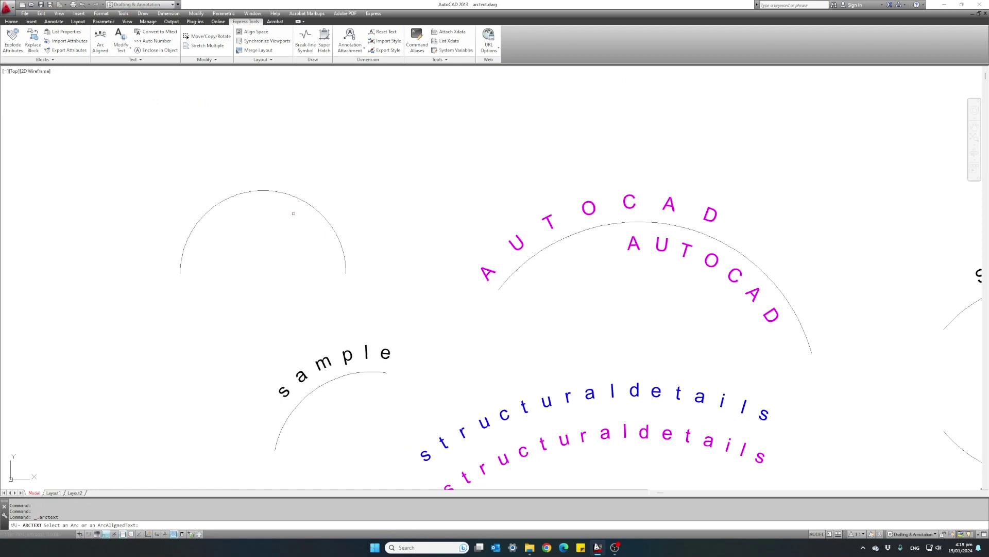
pyautogui.click(327, 222)
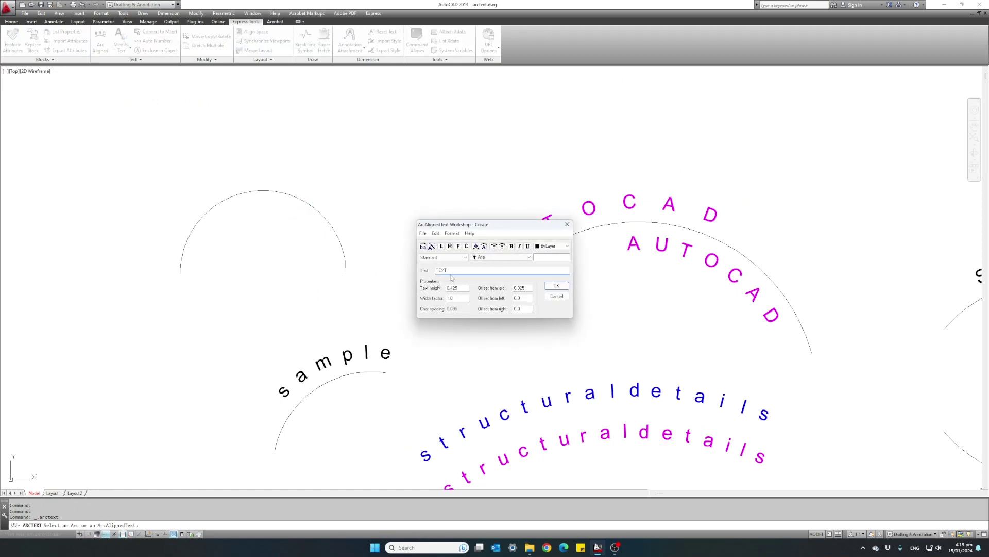
pyautogui.moveTo(459, 287); pyautogui.dragTo(452, 287)
pyautogui.write('1')
pyautogui.doubleClick(519, 288)
pyautogui.write('0.1')
# Step: Align the new "TEXT" to the left on the convex side, oriented outward from the center, and create it
pyautogui.click(442, 246)
pyautogui.click(476, 246)
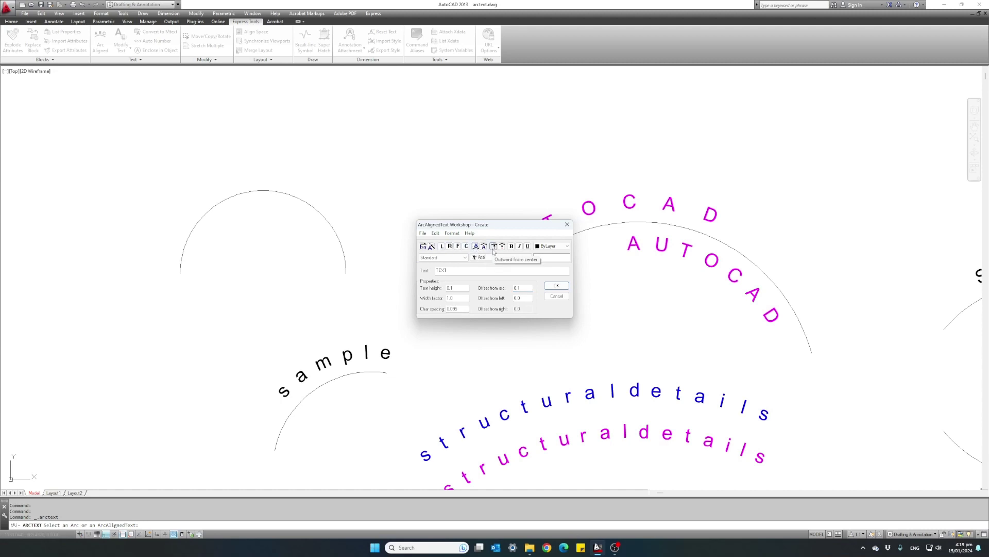
pyautogui.click(494, 250)
pyautogui.click(557, 285)
# Step: Create a centered "TEXT" on the concave side of the same semicircular arc, oriented outward from the center
pyautogui.click(100, 41)
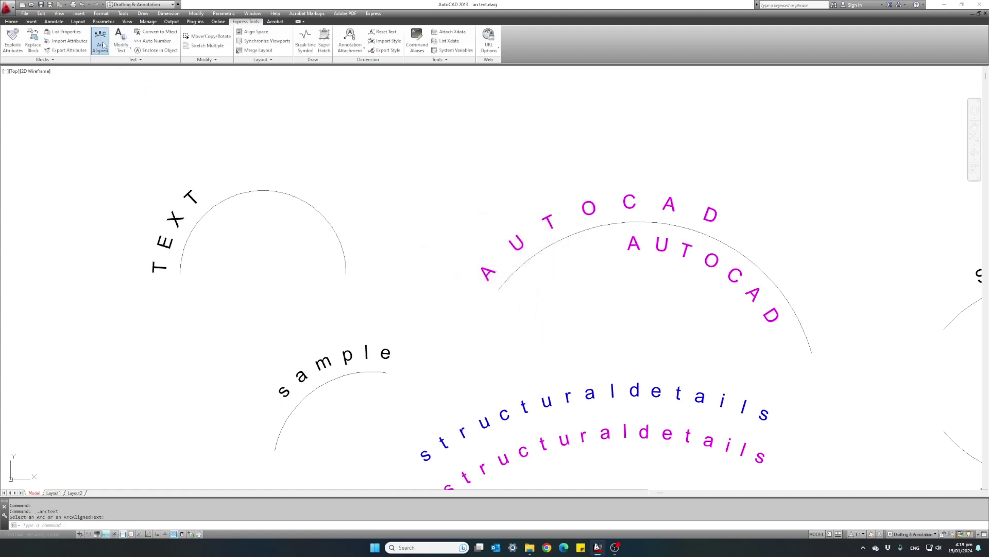
pyautogui.click(285, 193)
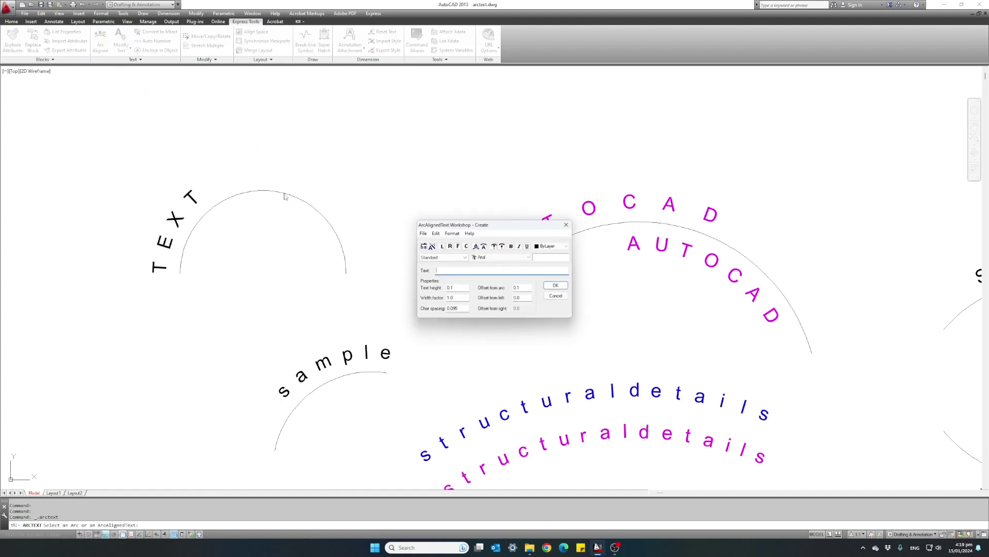
pyautogui.click(465, 246)
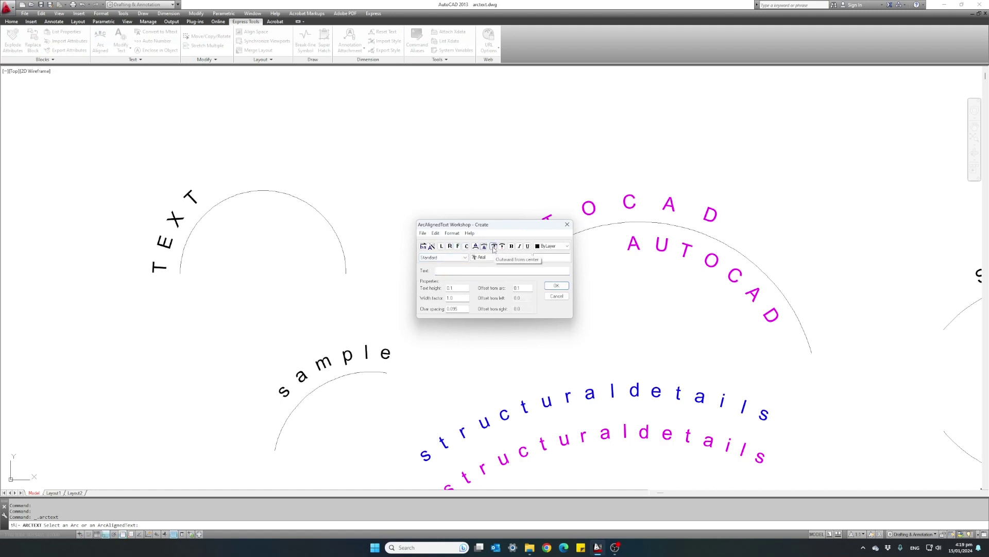
pyautogui.click(472, 269)
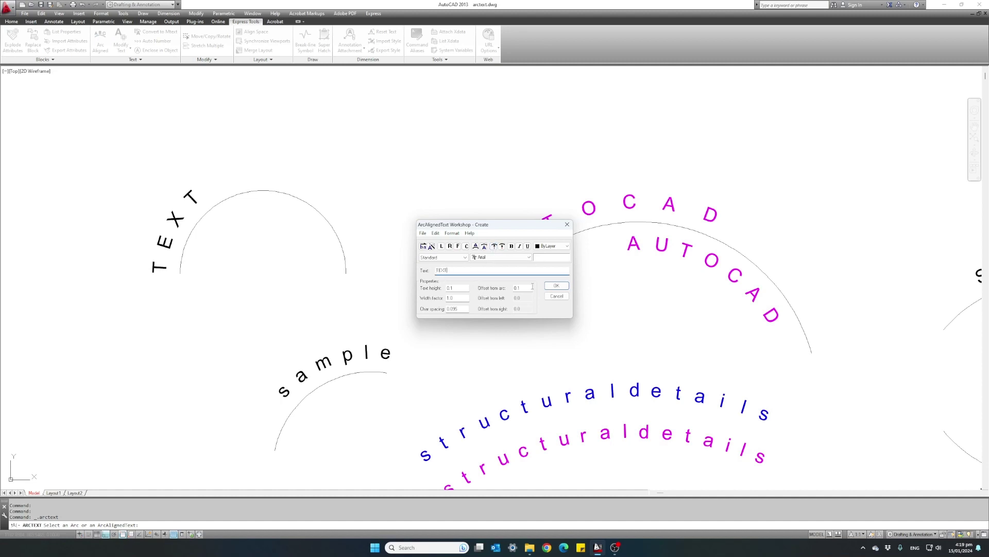
pyautogui.click(555, 286)
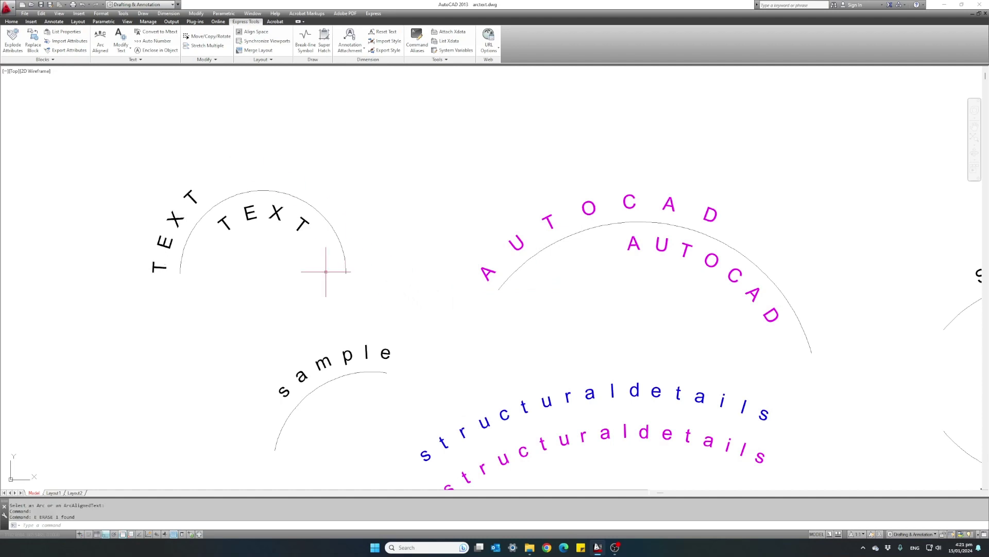
# Step: Create a third "TEXT" on the semicircular arc, left-aligned on the convex side and oriented inward to the center
pyautogui.click(100, 42)
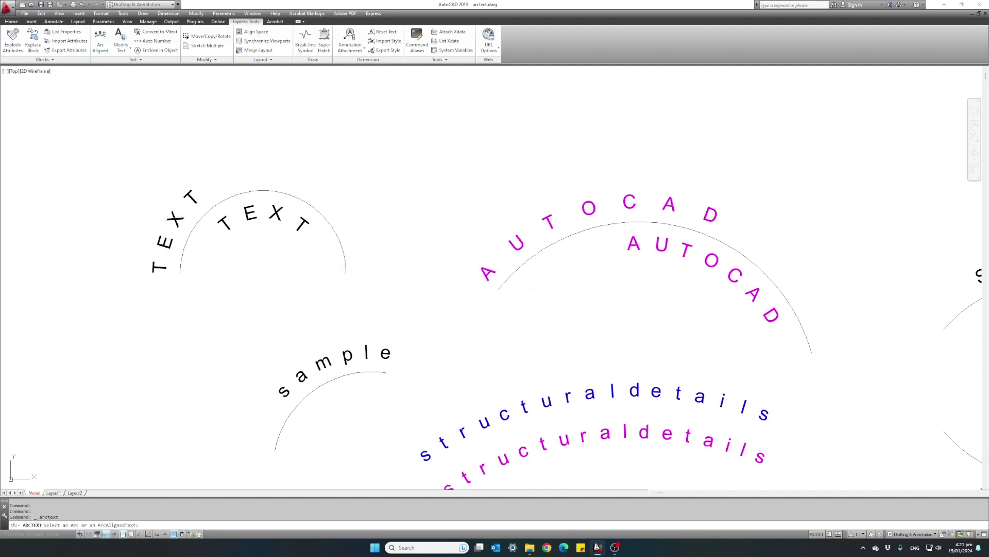
pyautogui.click(499, 287)
pyautogui.write('TEX')
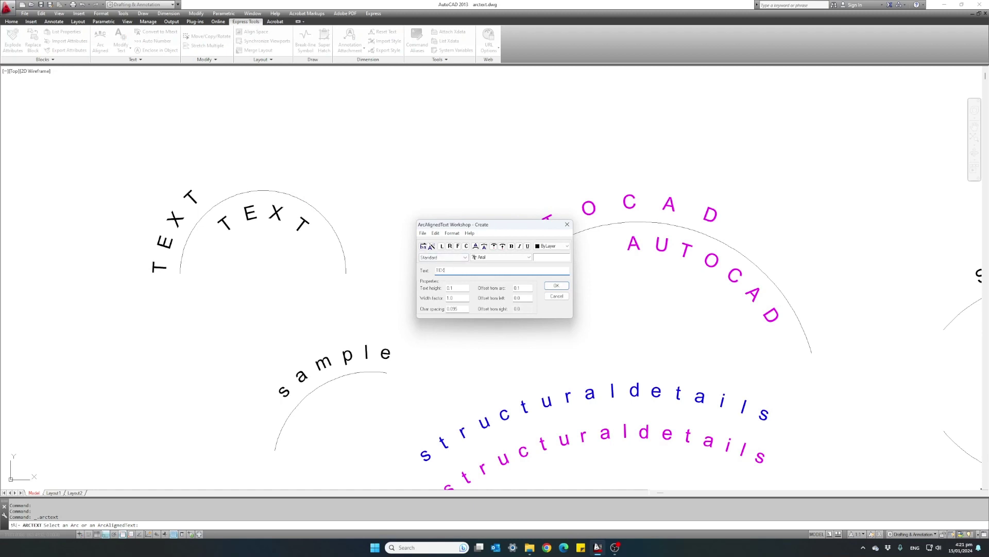
pyautogui.write('T')
pyautogui.click(483, 250)
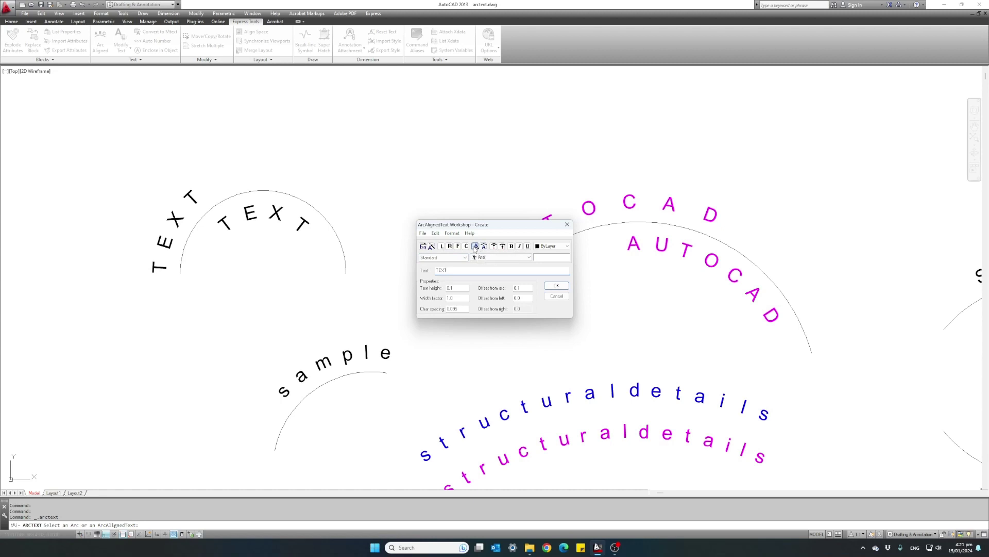
pyautogui.click(502, 246)
pyautogui.click(442, 246)
pyautogui.click(555, 285)
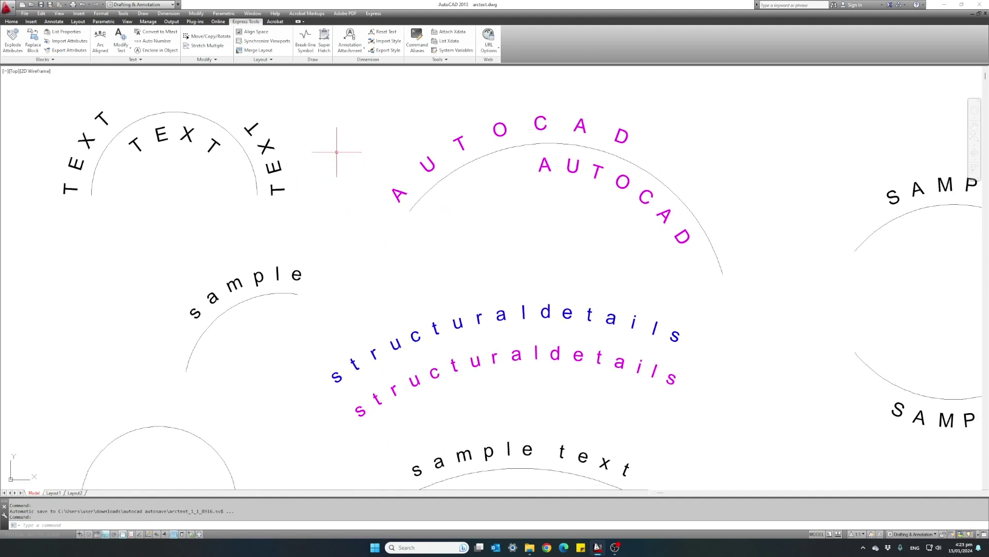
pyautogui.scroll(-2, 337, 152)
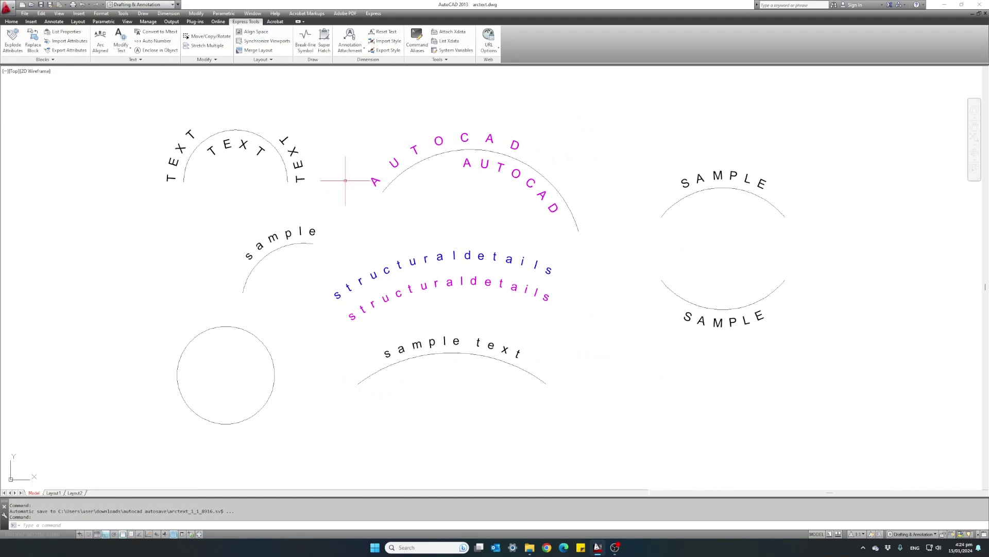